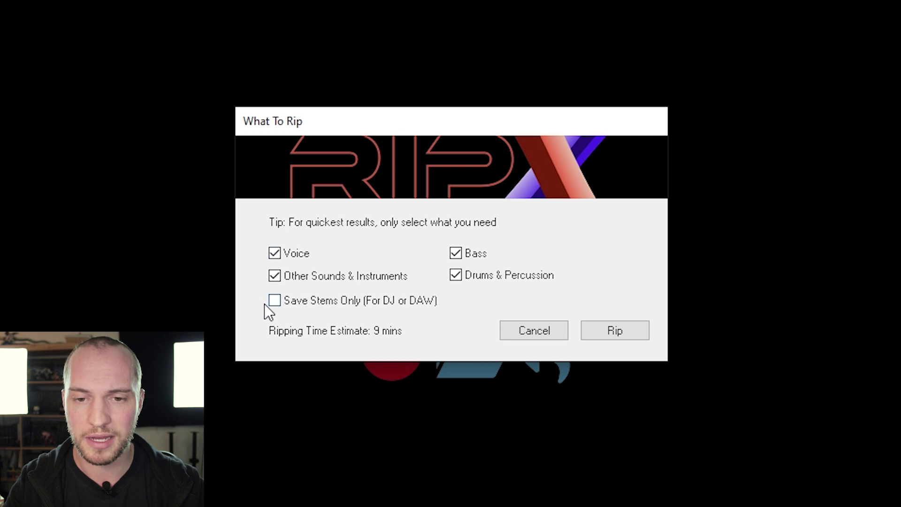
- Rip the song into Voice, Bass, Other Sounds & Instruments, and Drums & Percussion, leaving Save Stems Only off
click(339, 301)
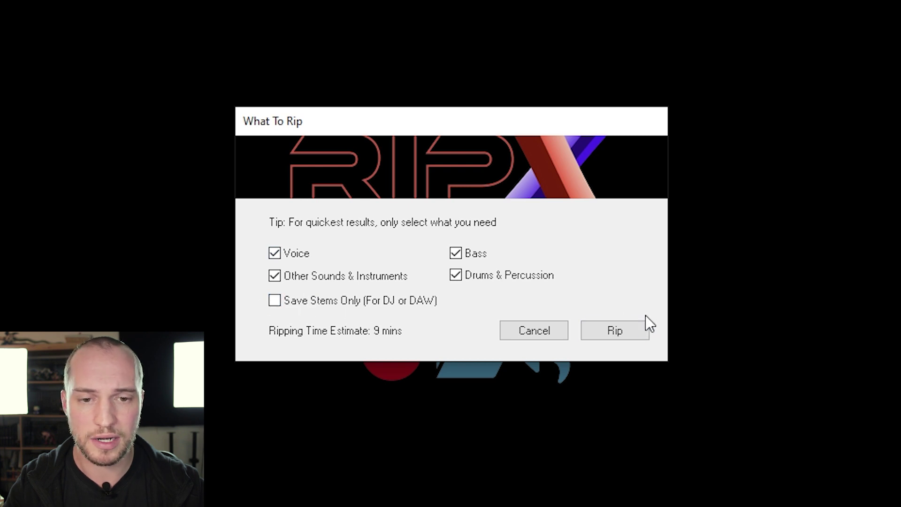
click(632, 331)
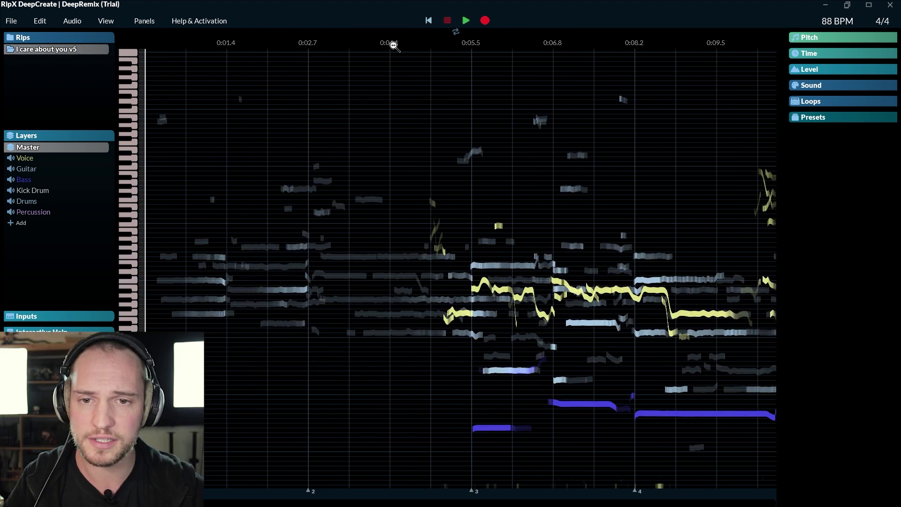
- Look over the ripped notes along the timeline and inspect the Voice, Guitar and Bass layers individually
scroll(394, 45, down, 5)
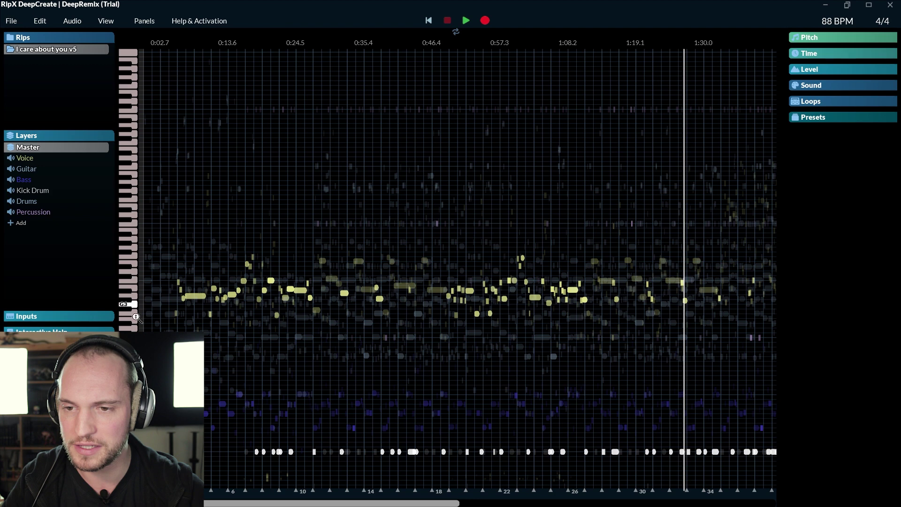
scroll(361, 256, up, 5)
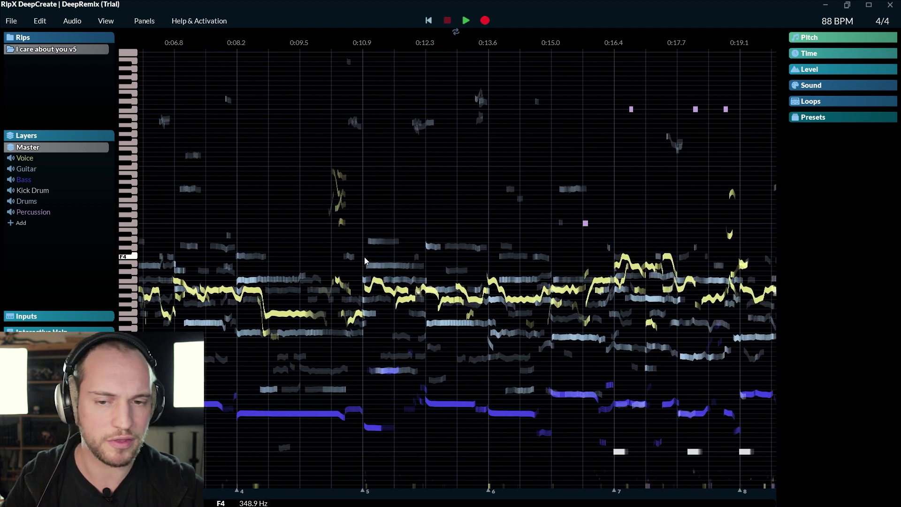
scroll(364, 256, down, 5)
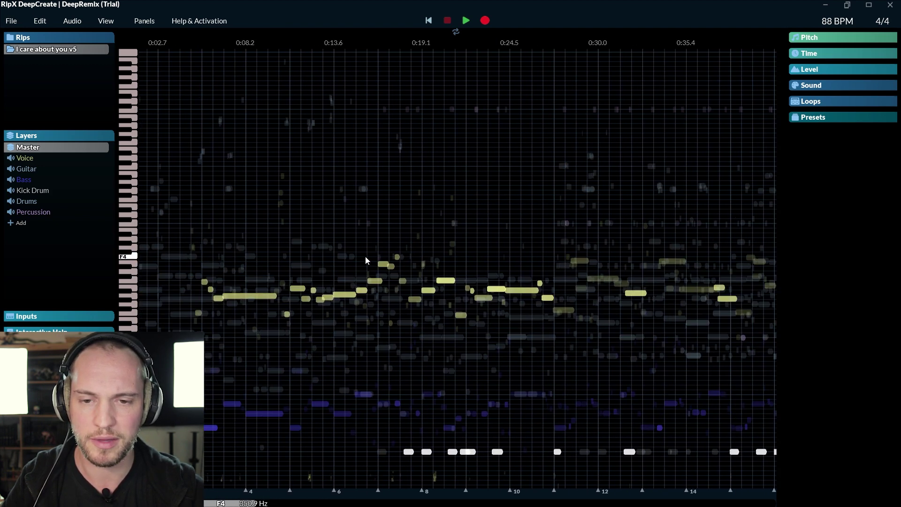
scroll(366, 260, down, 3)
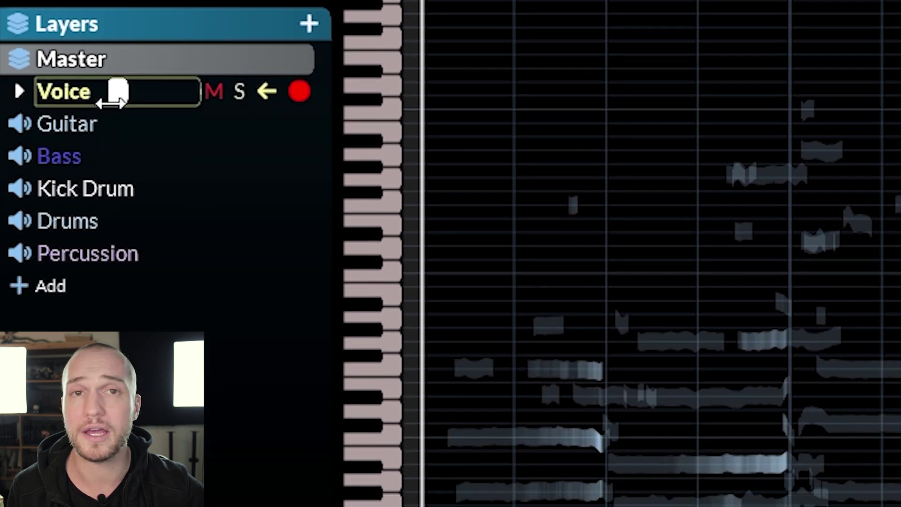
click(77, 94)
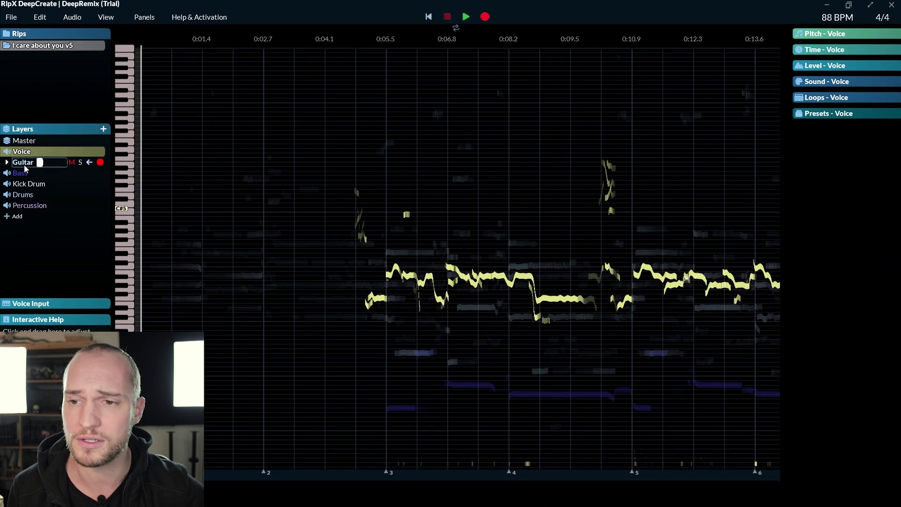
click(23, 163)
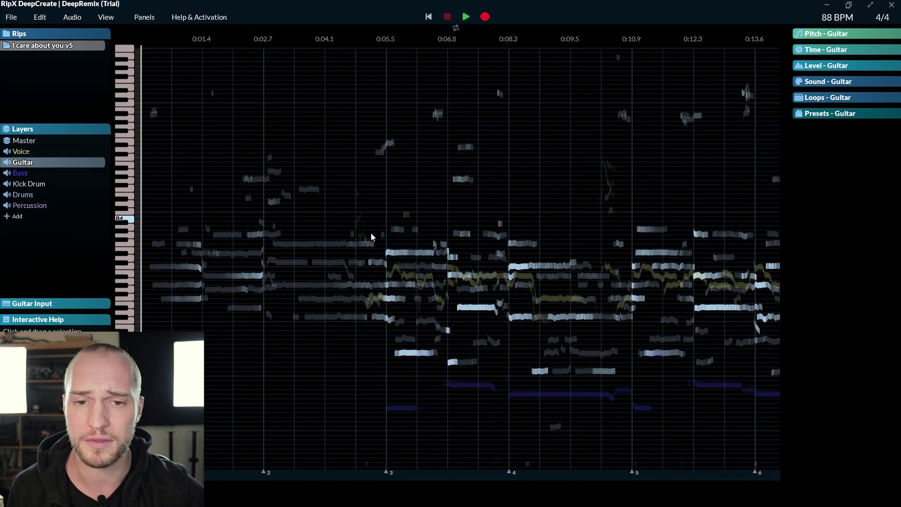
click(21, 172)
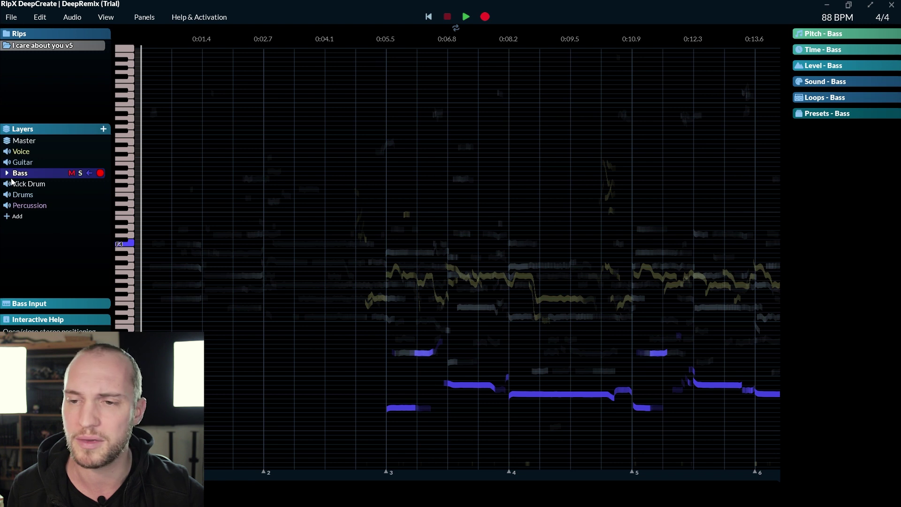
key(Up)
key(Up)
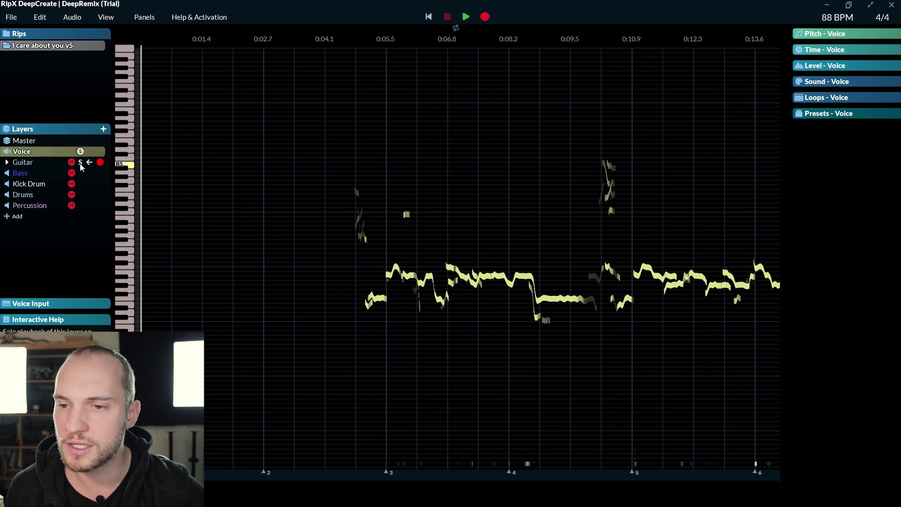
key(Down)
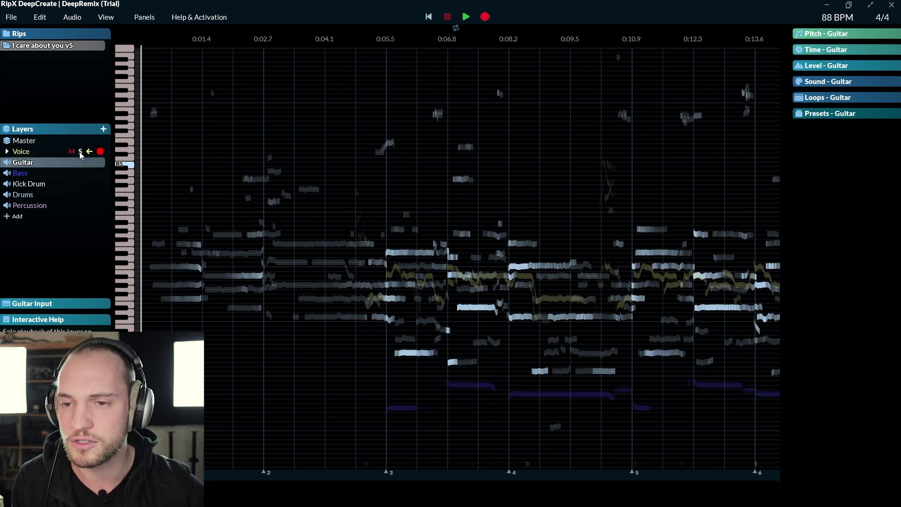
- Solo the Voice layer, listen to the opening vocal phrase, and release the solo
click(79, 151)
click(362, 280)
key(space)
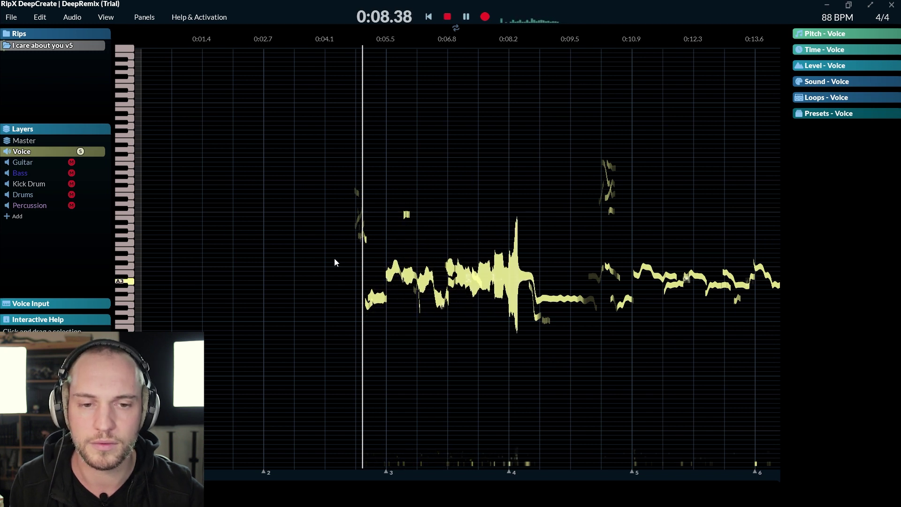
key(space)
click(80, 151)
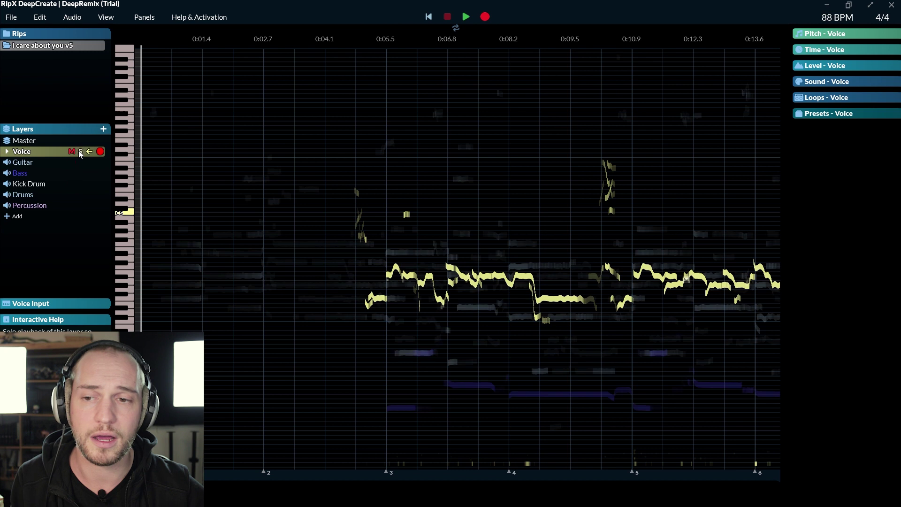
- Mute the Voice layer and play the remaining layers
click(72, 151)
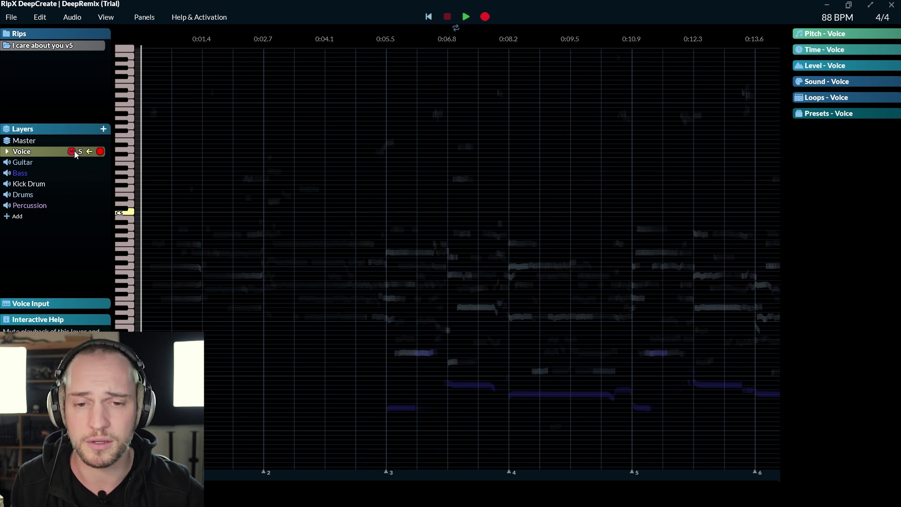
click(312, 179)
key(space)
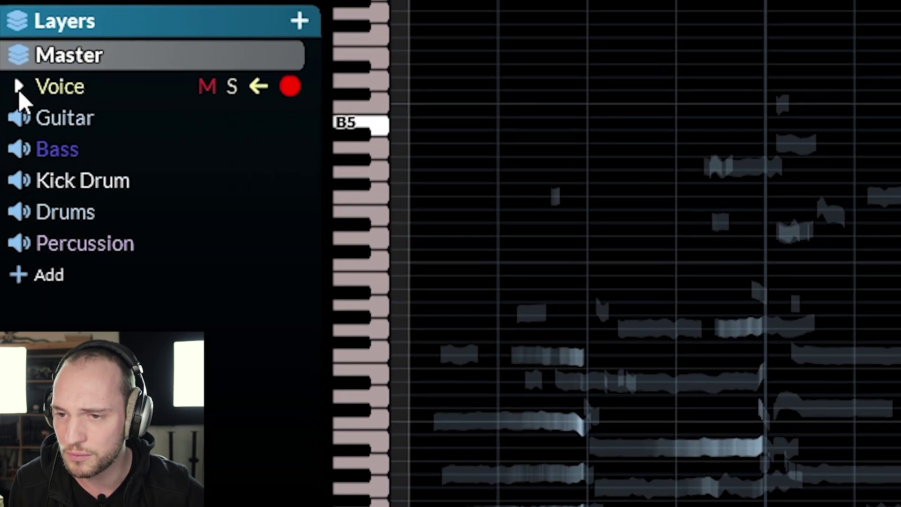
- Set the Guitar layer's Mid level to -4 dB during playback, and stop with the Master layer selected
click(19, 86)
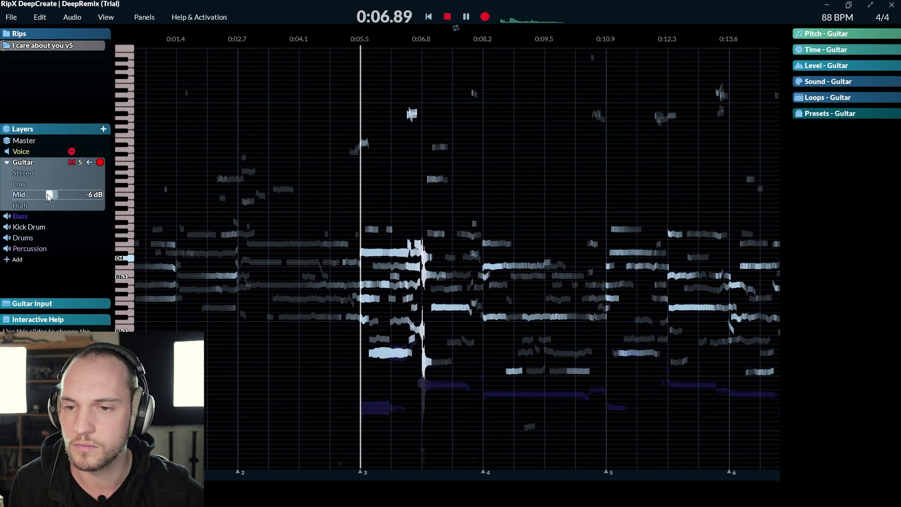
mouse_move(47, 193)
mouse_down()
mouse_move(26, 193)
mouse_move(86, 195)
mouse_move(52, 199)
mouse_up()
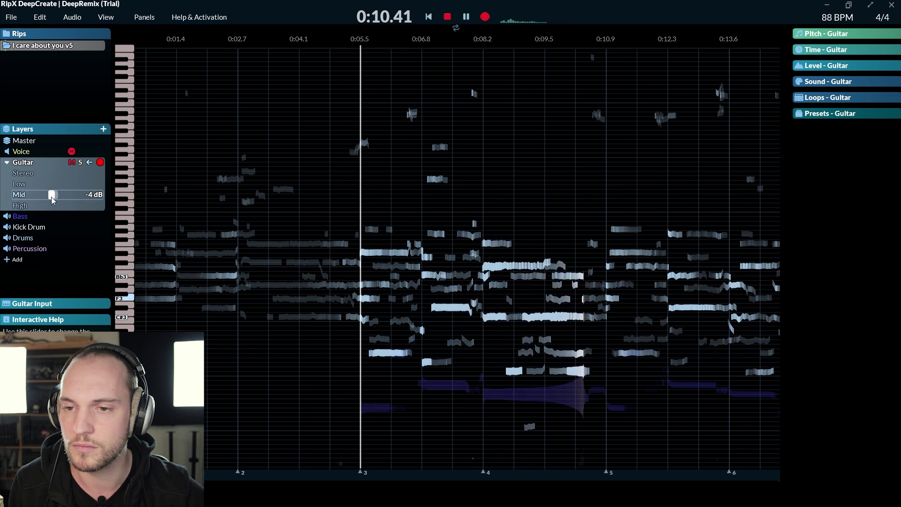
click(33, 144)
key(space)
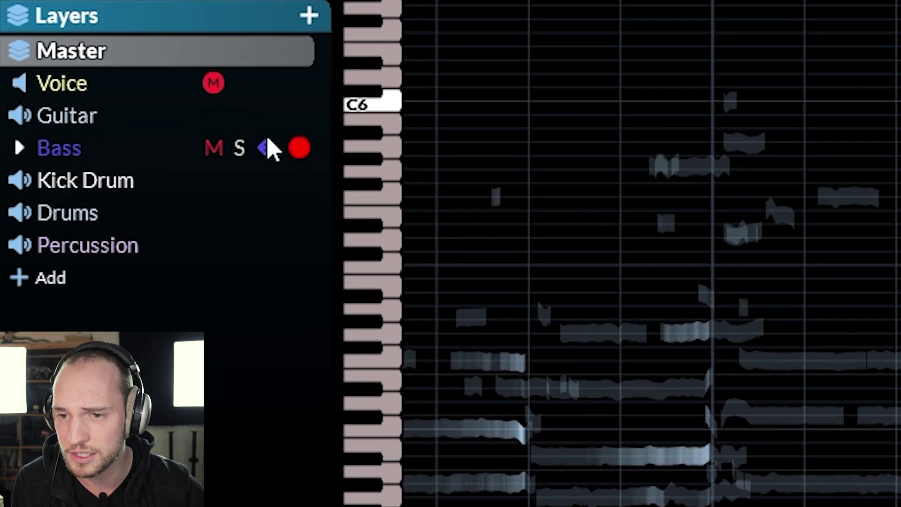
- Select the stray hits on the soloed Drums layer and move them to the Percussion layer
click(131, 213)
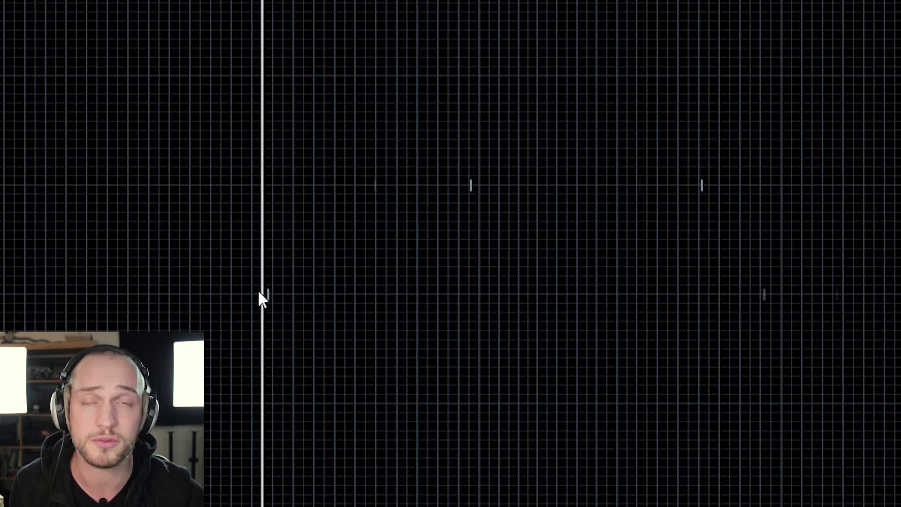
mouse_move(260, 292)
mouse_down()
mouse_move(368, 215)
mouse_move(473, 190)
mouse_up()
drag(230, 145, 776, 324)
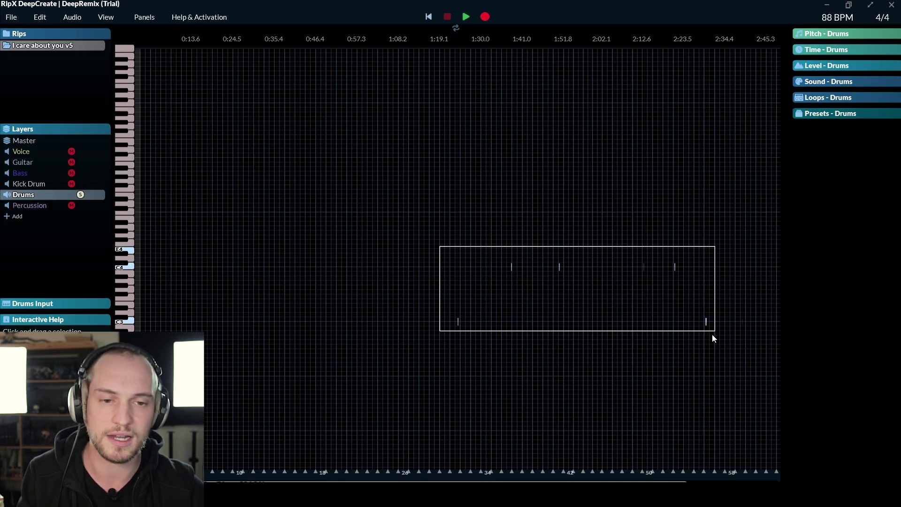
drag(711, 333, 711, 334)
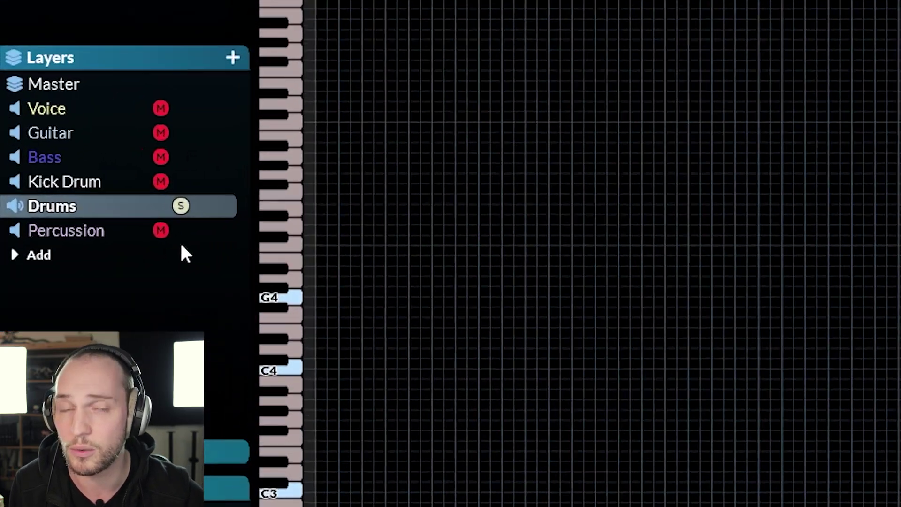
mouse_move(201, 237)
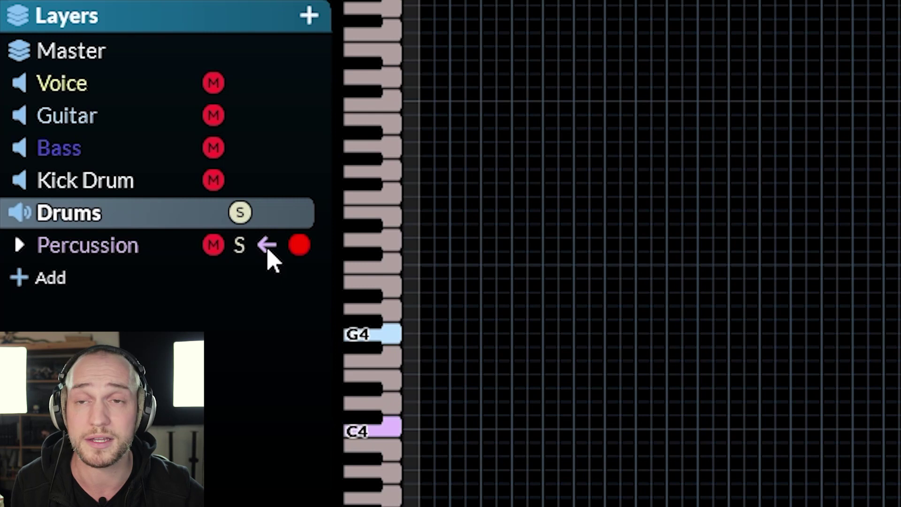
click(268, 247)
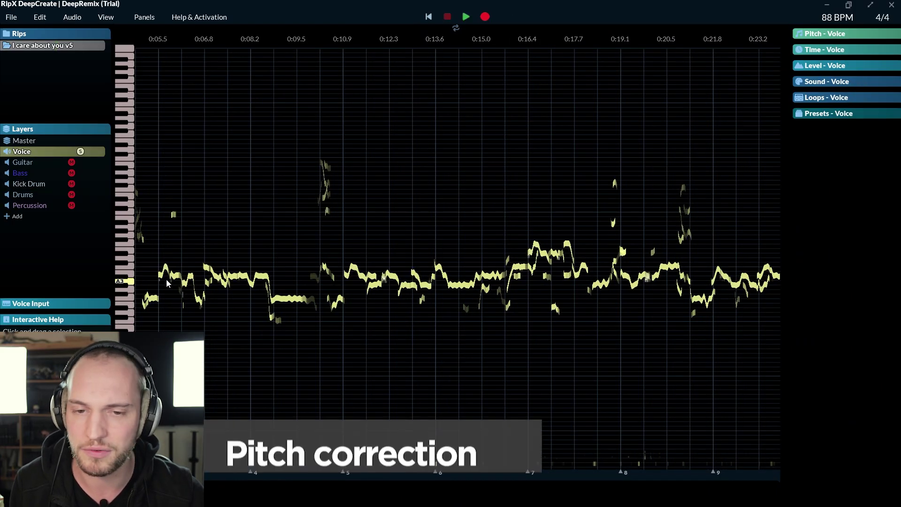
- Play the soloed vocal from just before its first phrase and replay the opening notes
scroll(221, 283, left, 2)
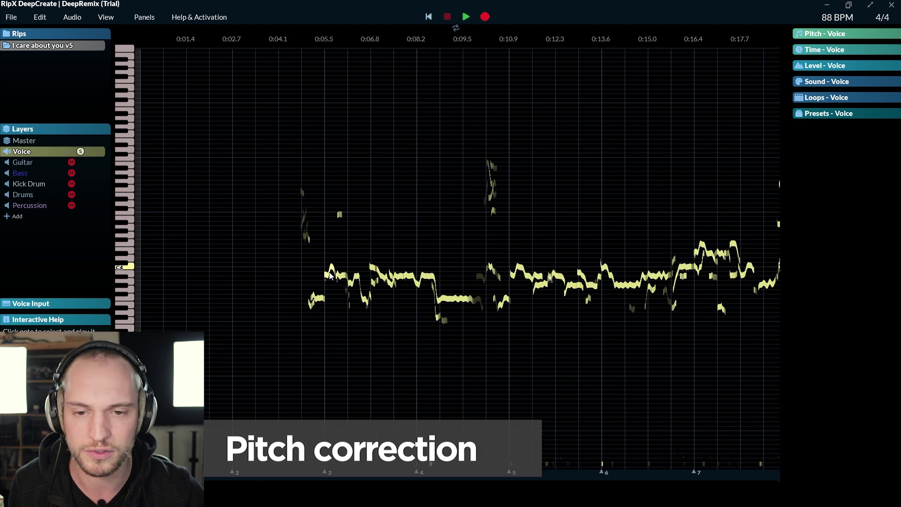
click(302, 281)
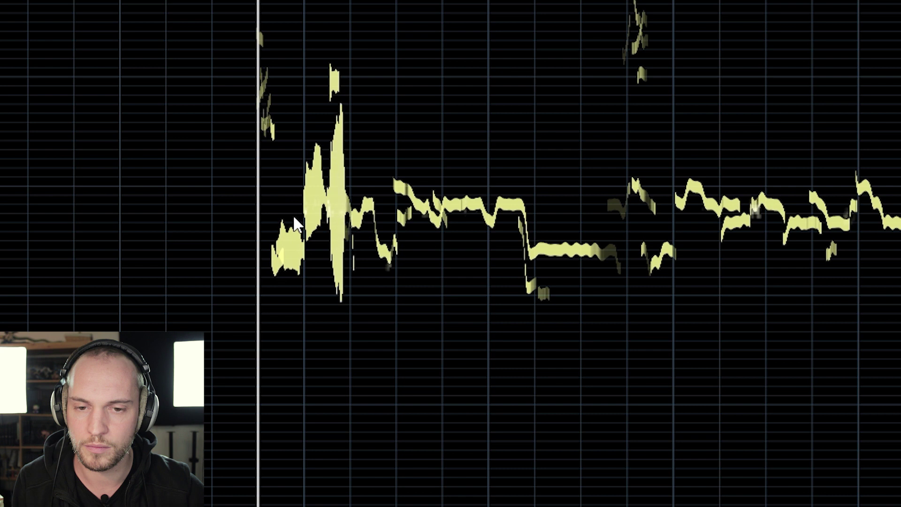
key(space)
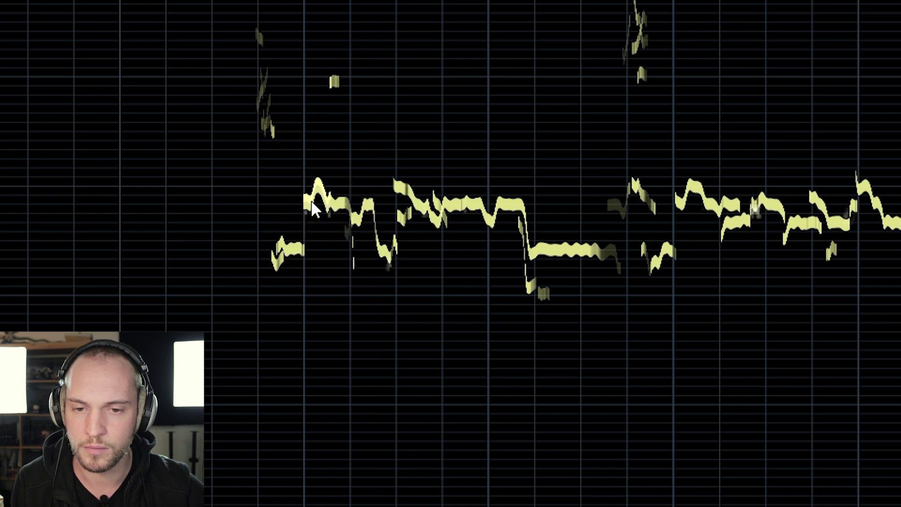
drag(311, 202, 268, 231)
key(space)
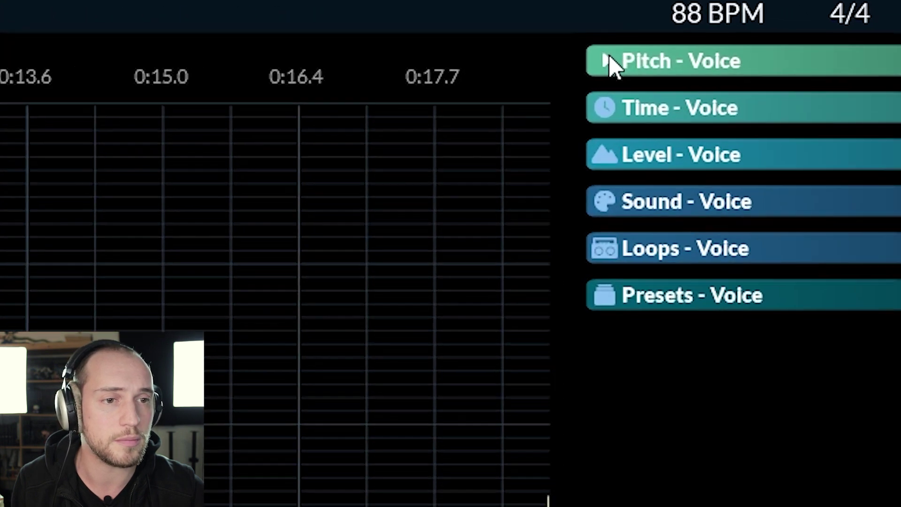
- Show the Voice layer's pitch tools, play the vocal from 0:08.2, and return to the start of the song
click(610, 63)
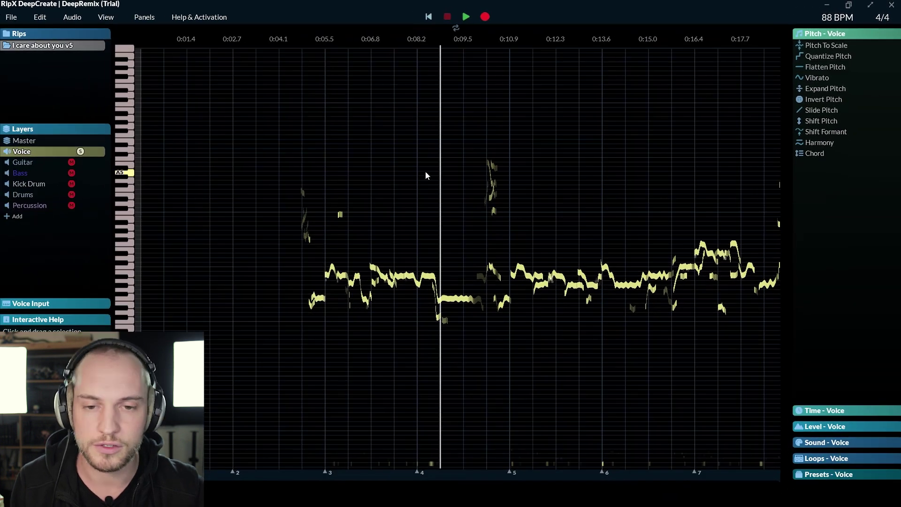
click(421, 176)
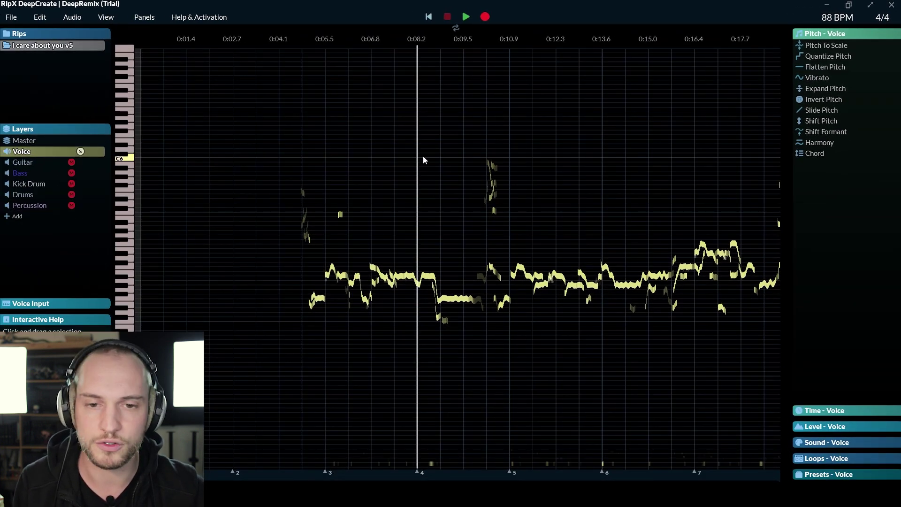
key(space)
key(space)
key(Home)
- Apply Pitch To Scale to the voice along the timeline and open the musical scale choices
drag(838, 45, 863, 45)
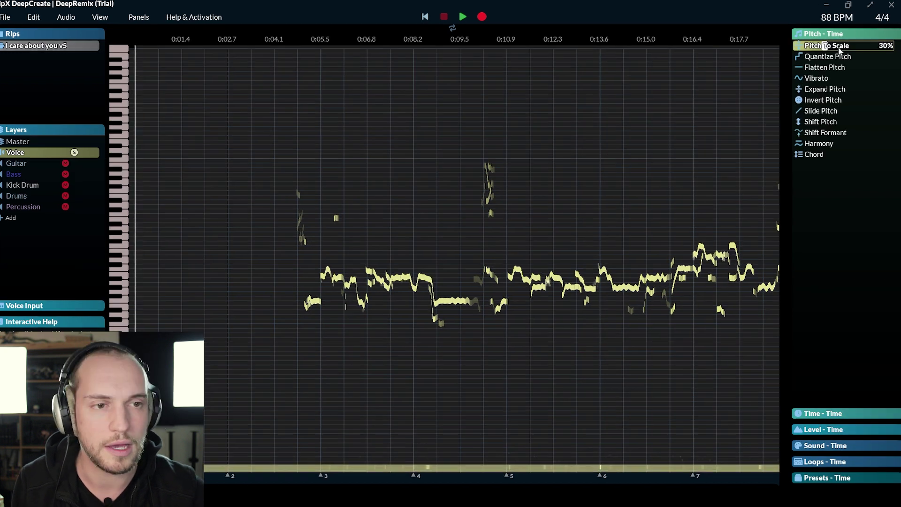
drag(790, 96, 826, 95)
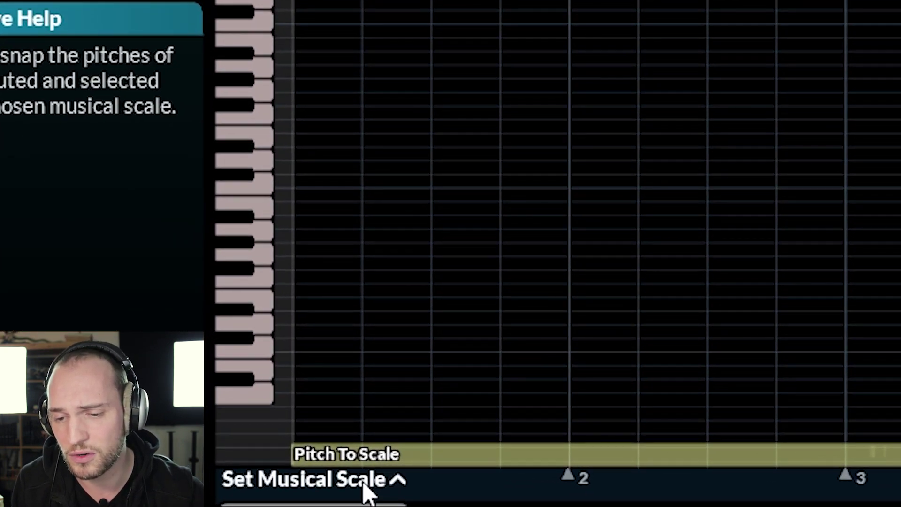
click(363, 485)
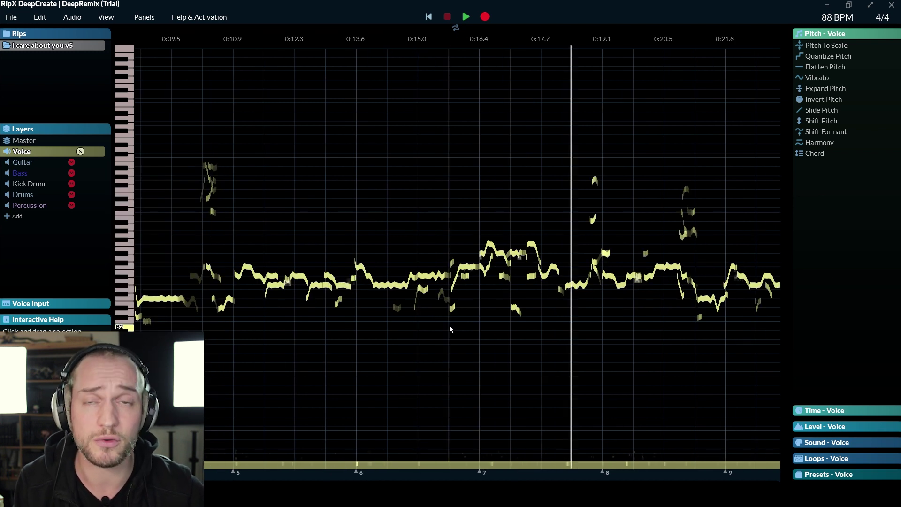
- Play the vocal phrase from about 0:15.7 repeatedly to compare its pitch correction
click(450, 326)
key(space)
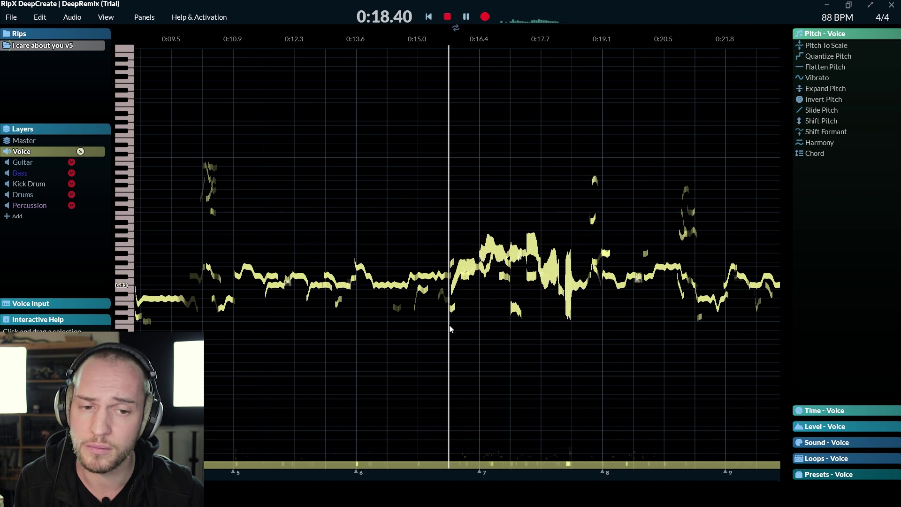
key(space)
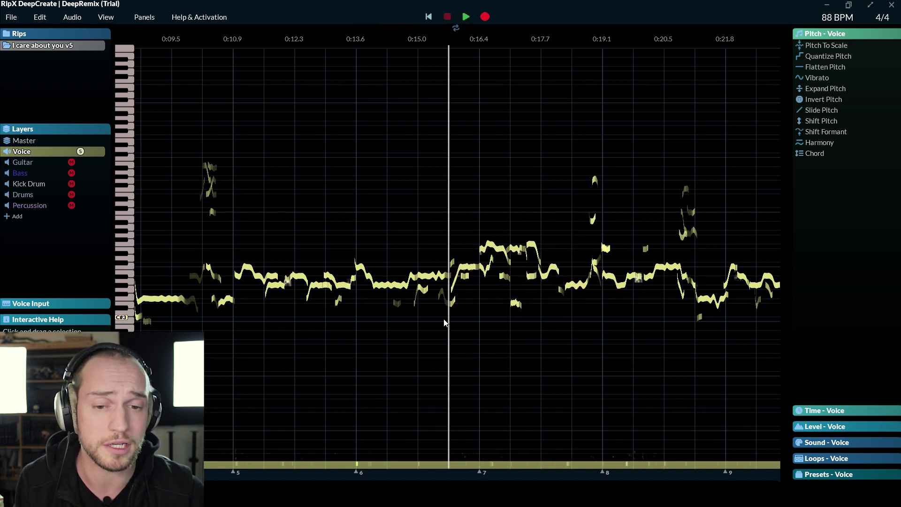
key(space)
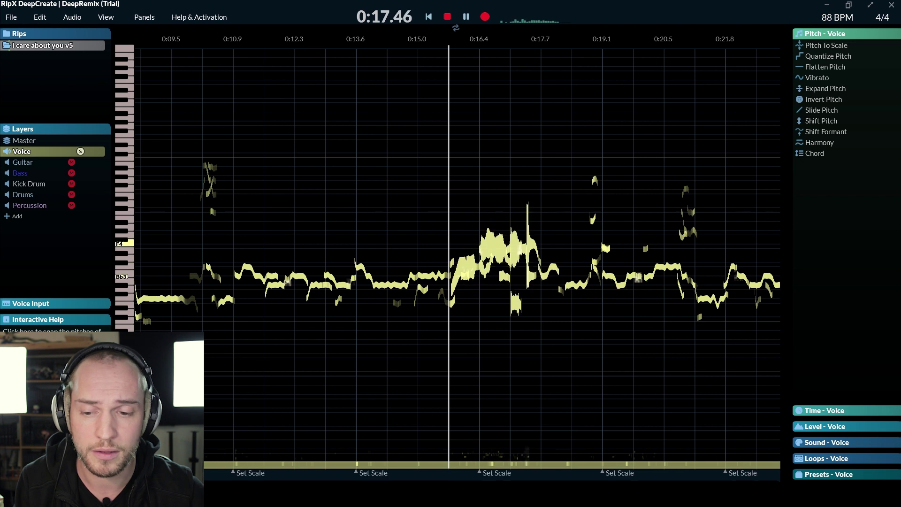
- Set the song's scale to F Harmonic Minor and play the corrected vocal phrase to compare it with F natural minor
click(124, 162)
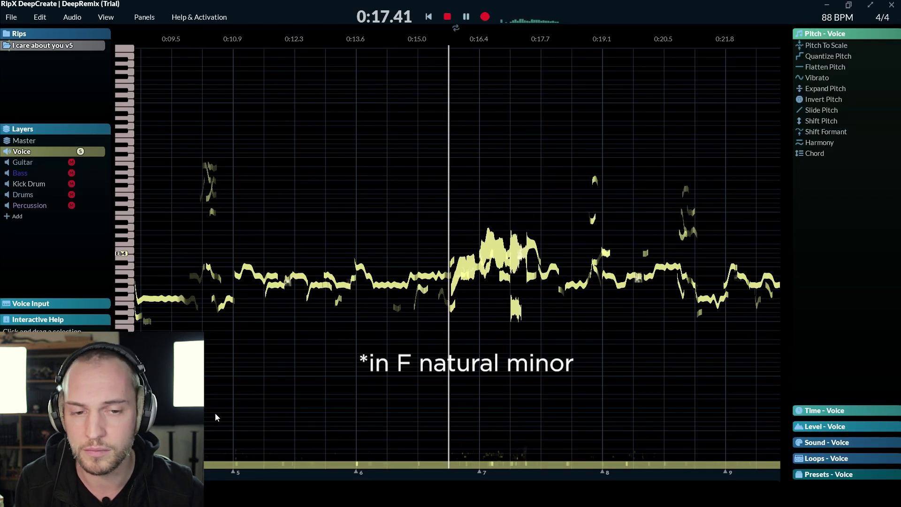
click(124, 161)
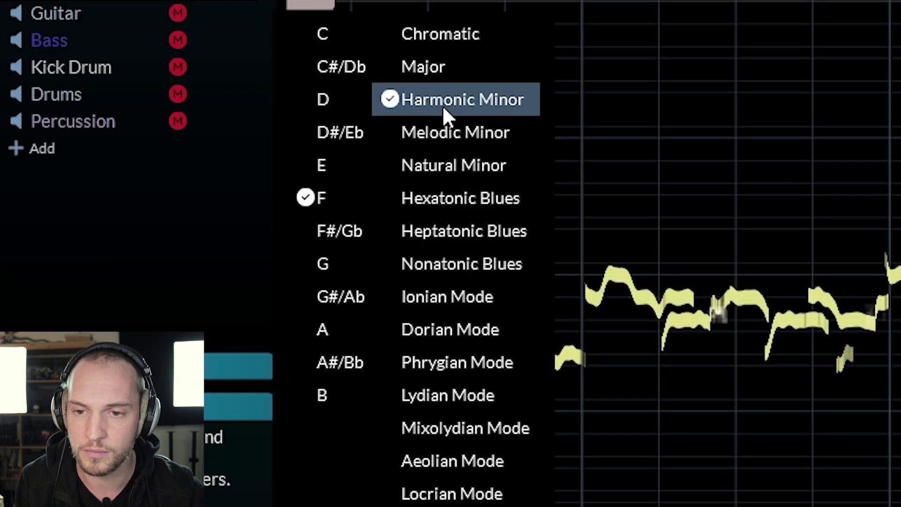
click(446, 99)
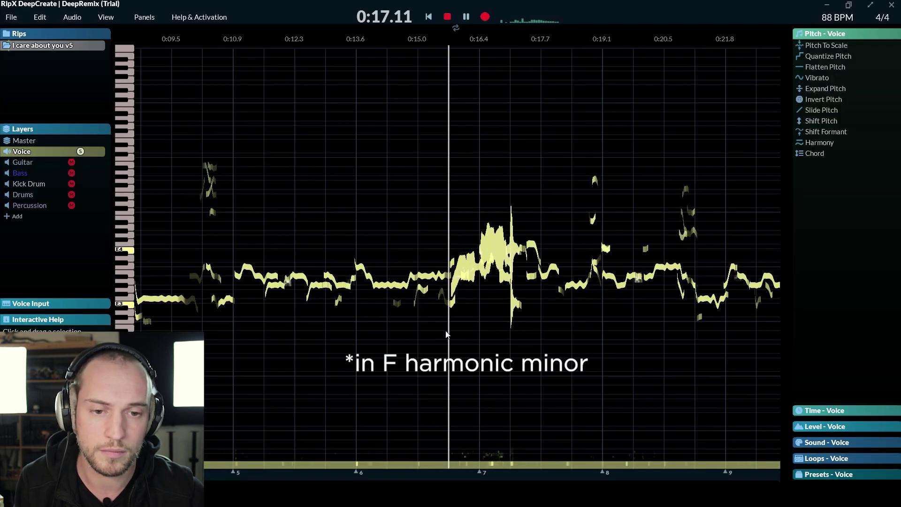
key(space)
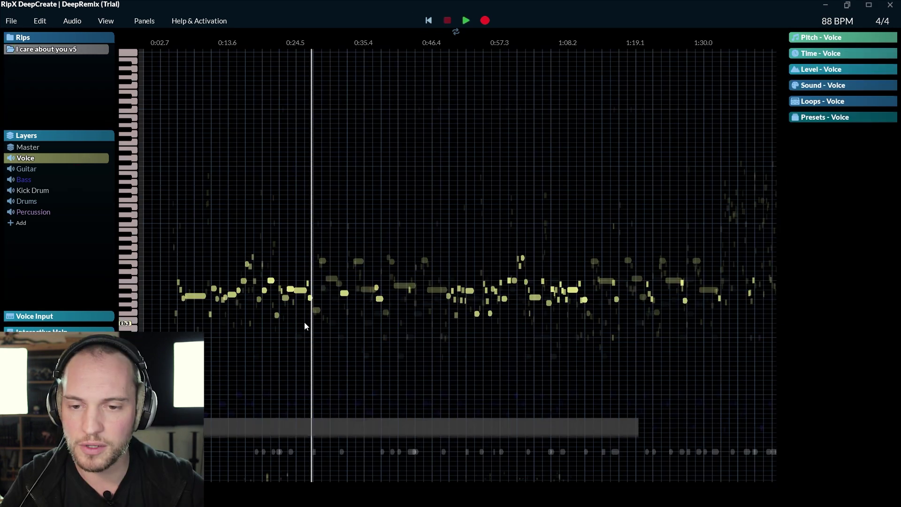
- Select the Voice notes from about 0:05 to 0:26 for effects editing
drag(305, 323, 152, 100)
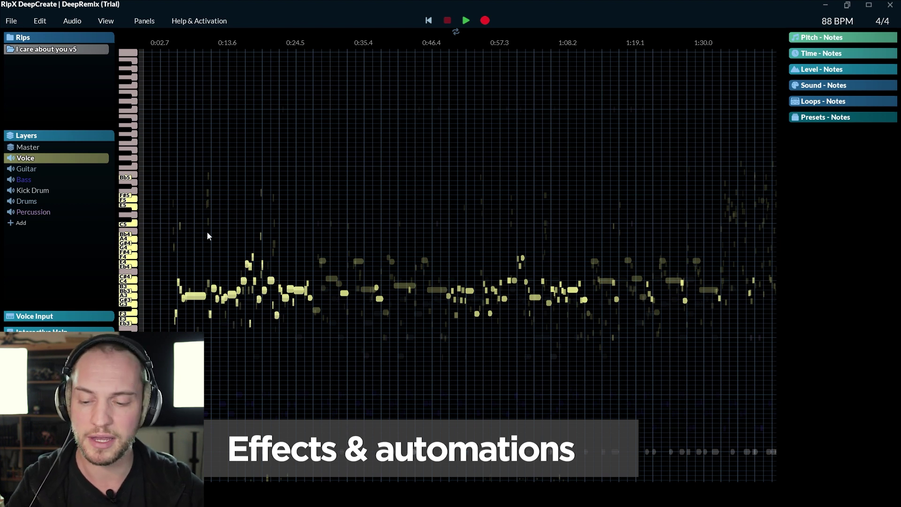
click(237, 207)
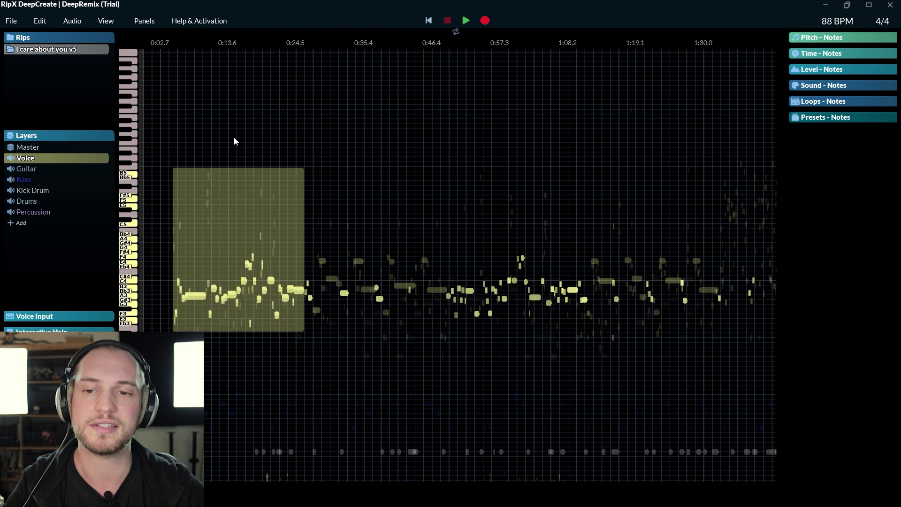
click(230, 171)
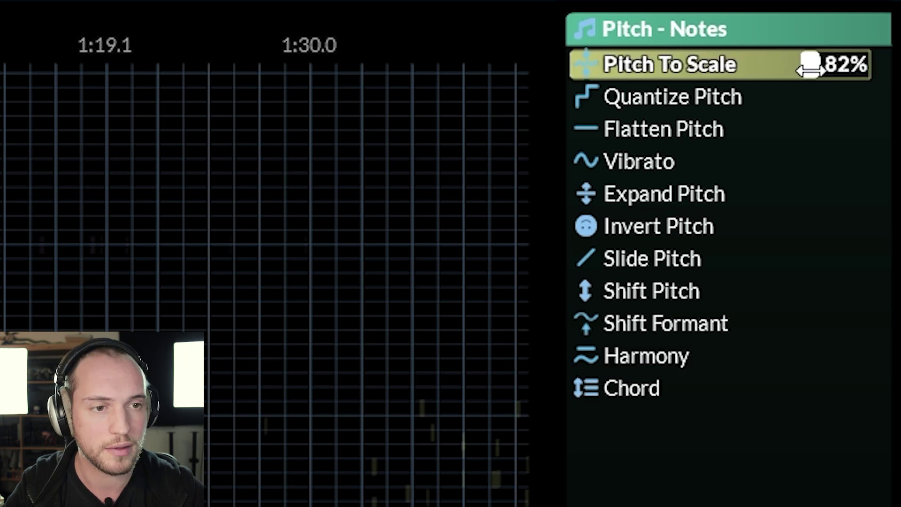
- Try the pitch effects on the selected voice notes and set their Shift Formant to -9 st
mouse_move(640, 165)
mouse_down()
mouse_move(700, 169)
mouse_move(624, 161)
mouse_up()
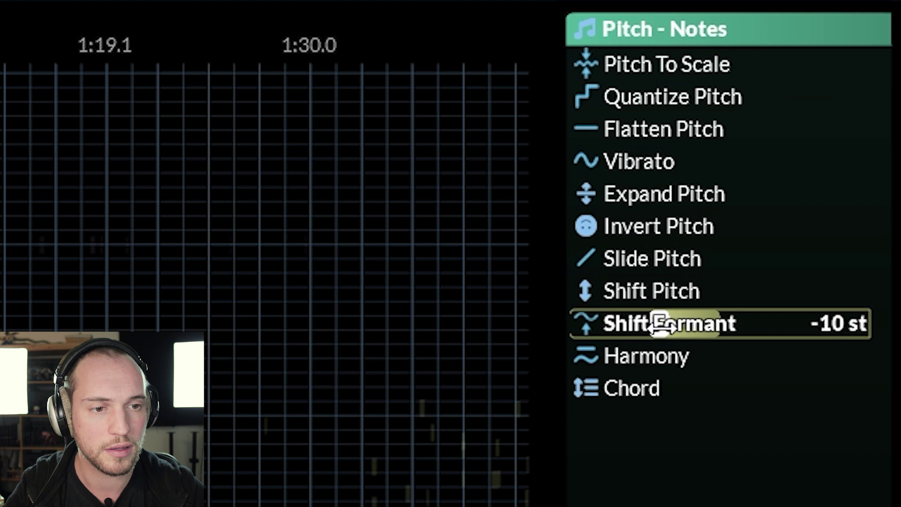
drag(775, 320, 731, 323)
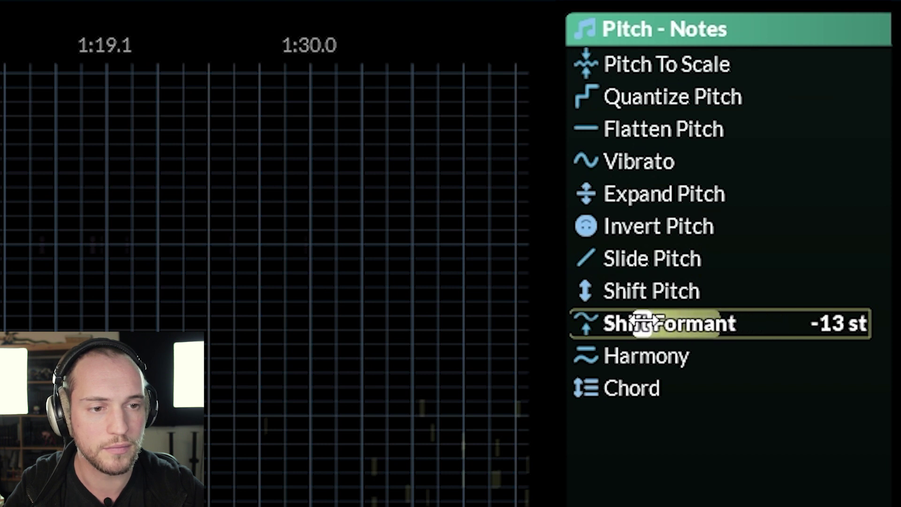
drag(633, 358, 688, 347)
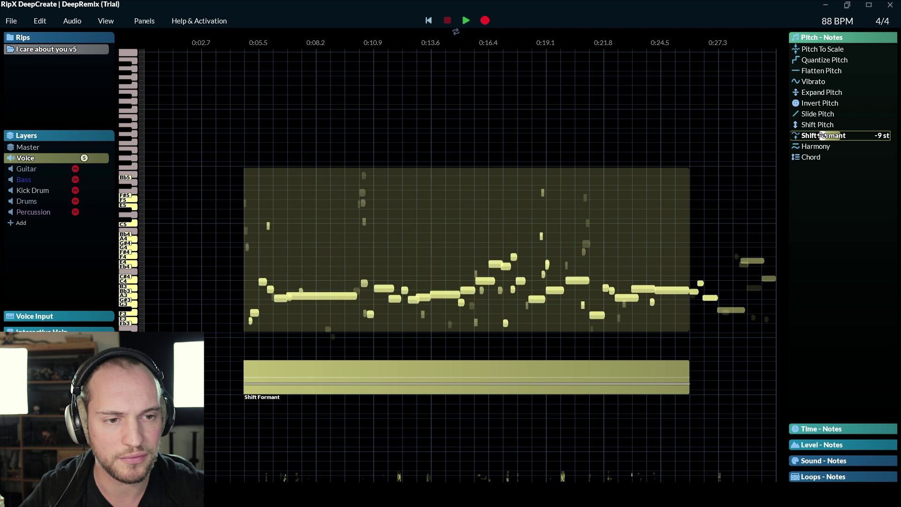
drag(822, 135, 821, 136)
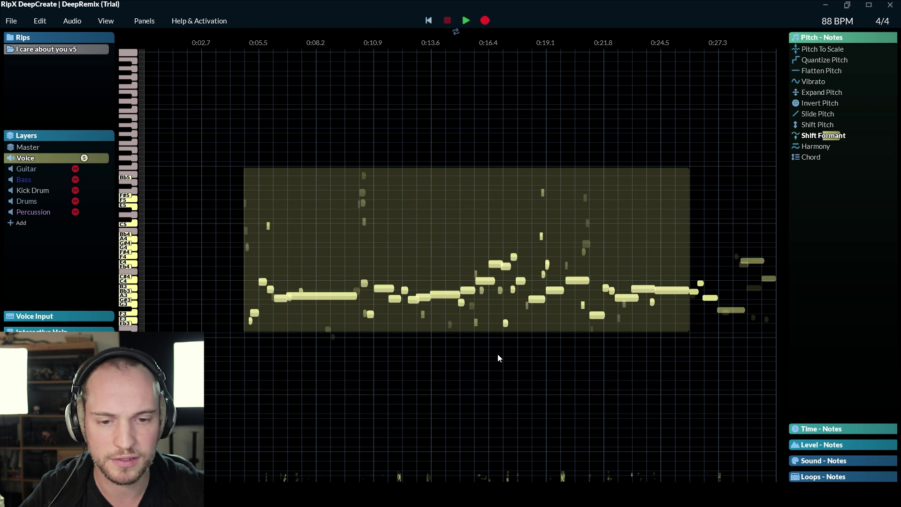
- Shape the Shift Formant automation so the curve rises to about 0 st and slopes back down to a flat lower level
mouse_move(540, 370)
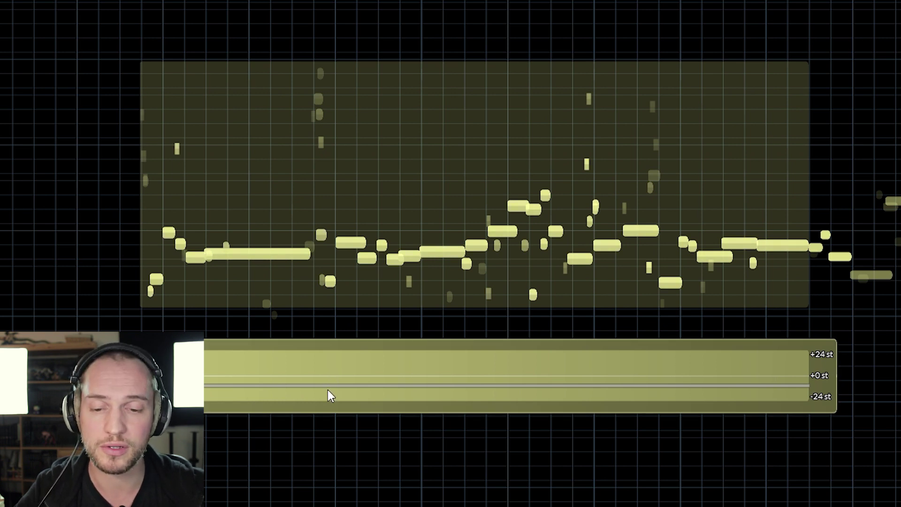
mouse_move(328, 390)
mouse_down()
mouse_move(408, 368)
mouse_move(687, 386)
mouse_move(353, 386)
mouse_move(335, 378)
mouse_up()
click(336, 376)
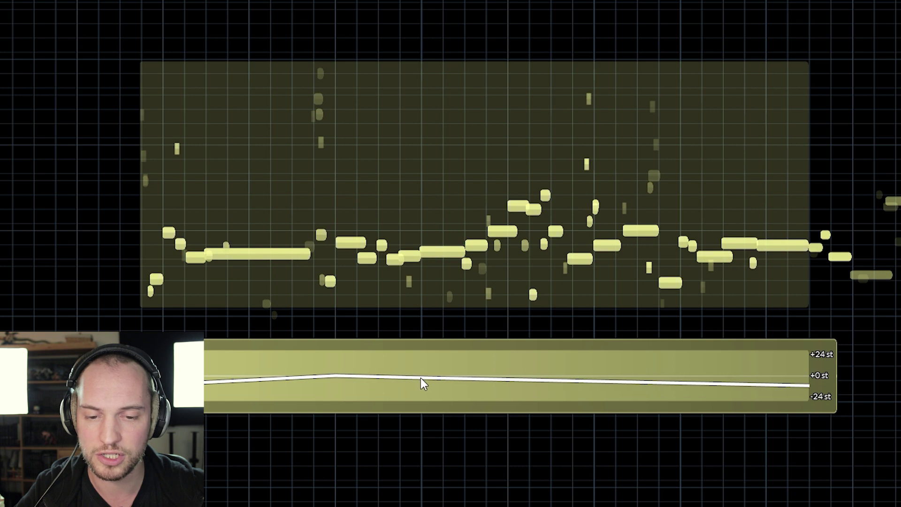
drag(537, 383, 545, 385)
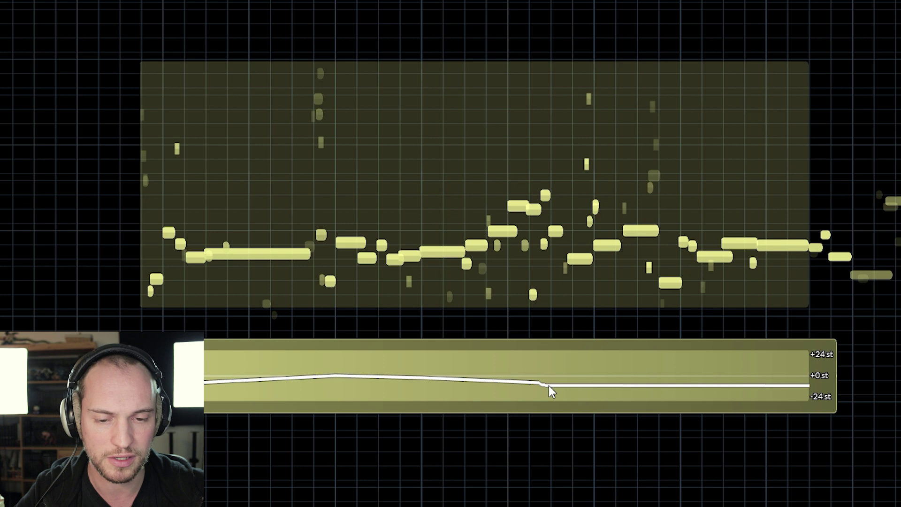
double_click(543, 381)
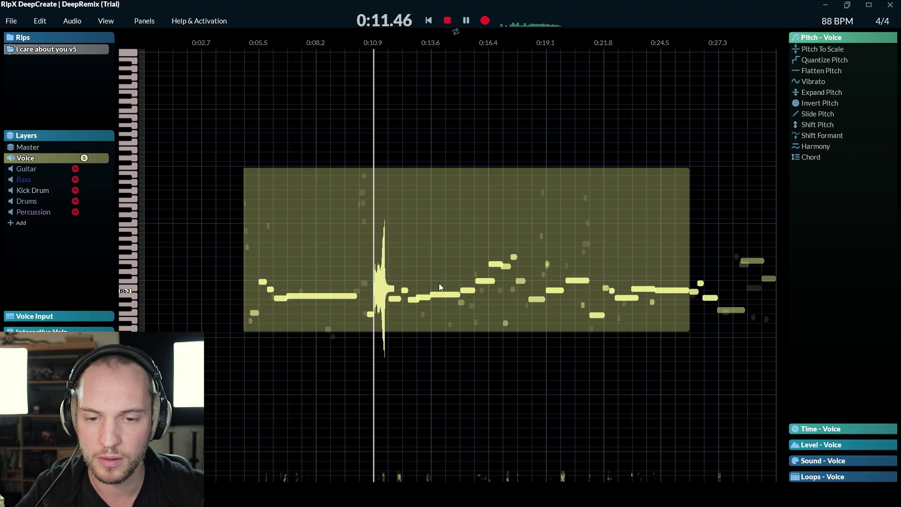
- Show the voice's Shift Formant curve and play the vocal to check the automated passage
click(820, 135)
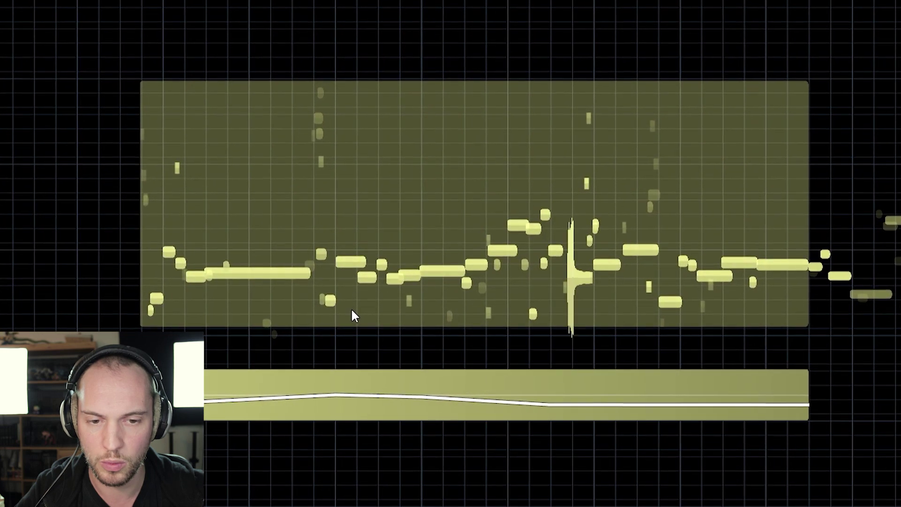
mouse_move(410, 381)
mouse_move(412, 381)
mouse_down()
mouse_move(419, 261)
mouse_move(418, 360)
mouse_move(421, 289)
mouse_up()
click(335, 34)
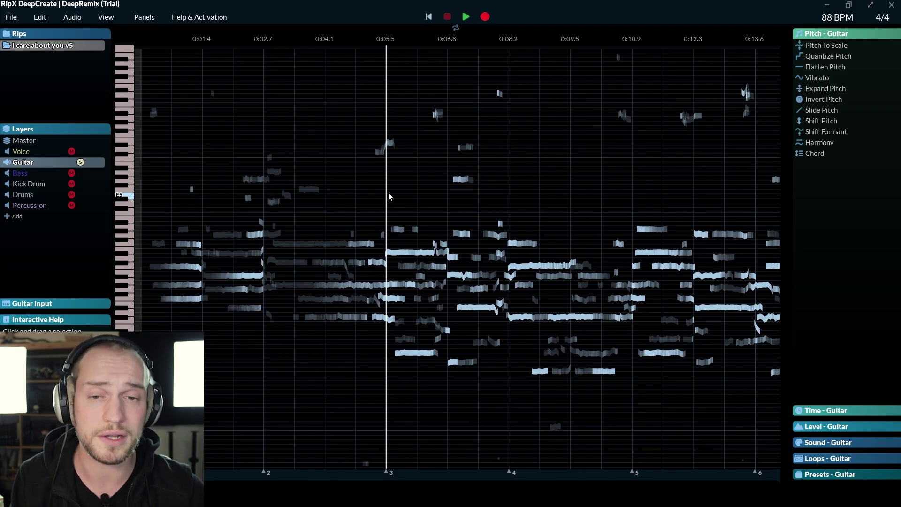
- Try a time-range and a box selection over the soloed guitar, and select the single note starting at bar 3
drag(355, 181, 524, 195)
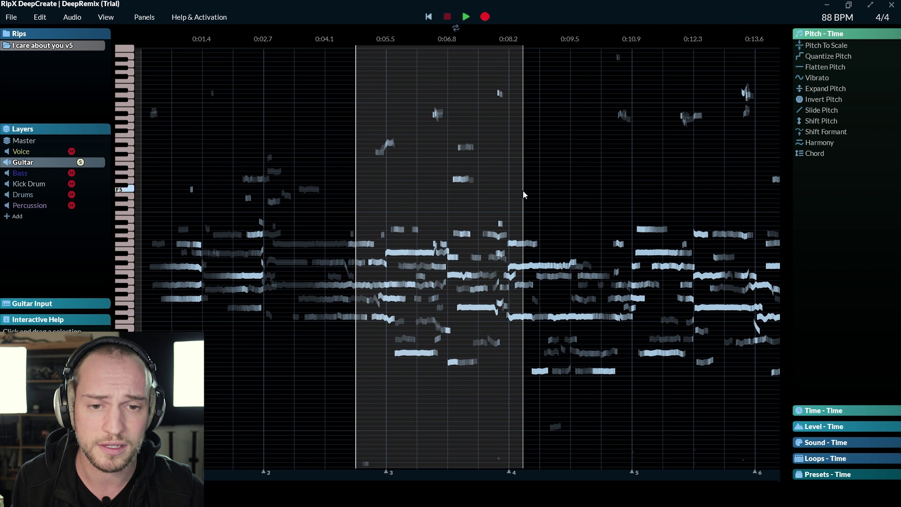
drag(404, 168, 503, 233)
click(393, 245)
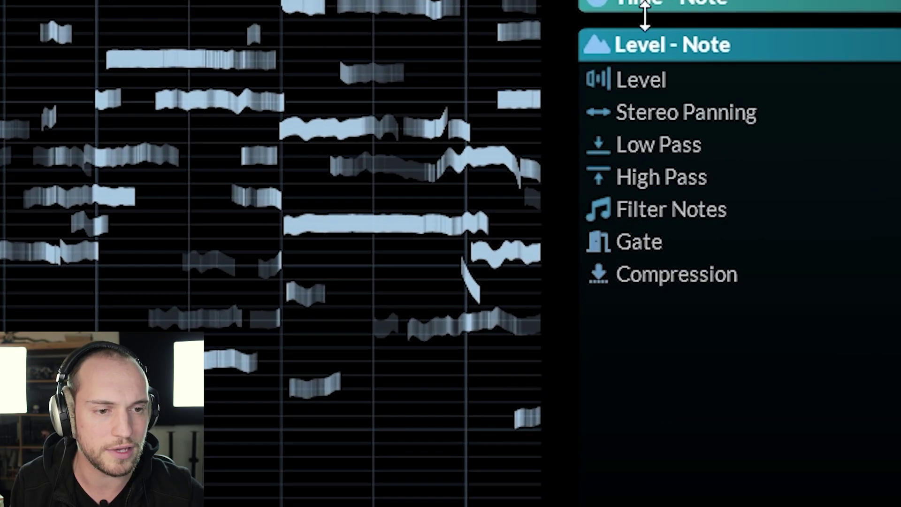
- Add Level automation to the selected guitar note and shape a short fade-in from about -50 dB to 0 dB
drag(636, 78, 672, 86)
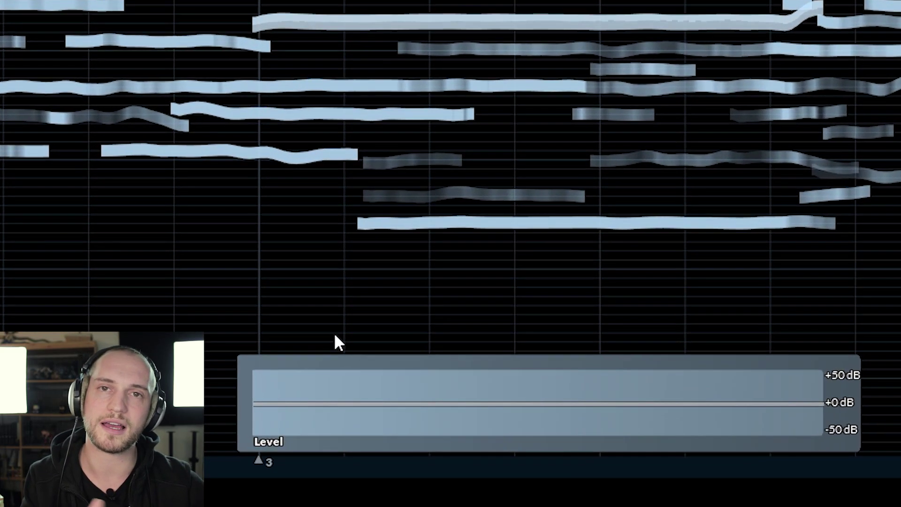
drag(273, 410, 269, 437)
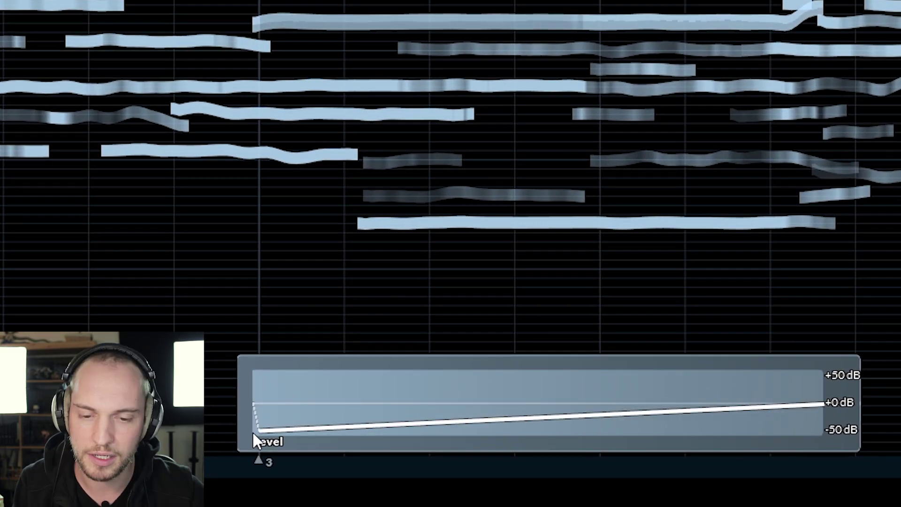
click(322, 404)
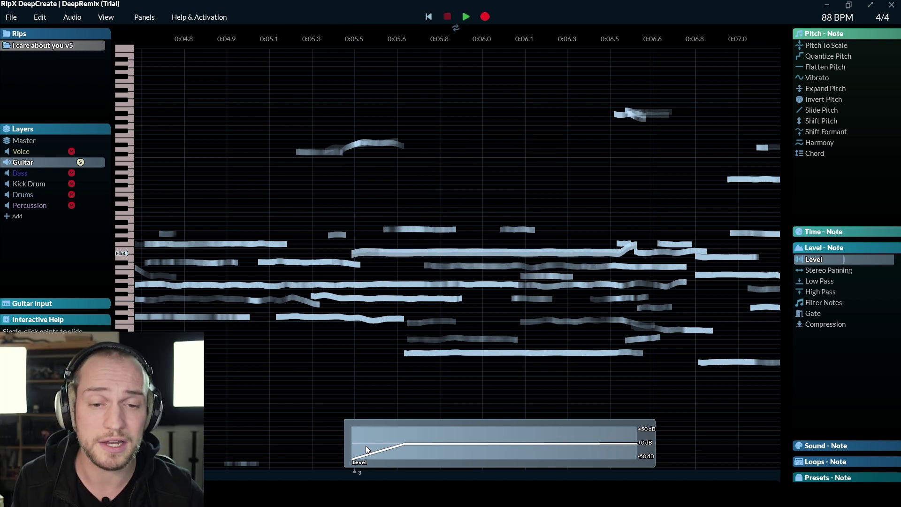
- Save the guitar note's Level fade as a Level Preset and reset the note's own Level effect
scroll(365, 446, down, 5)
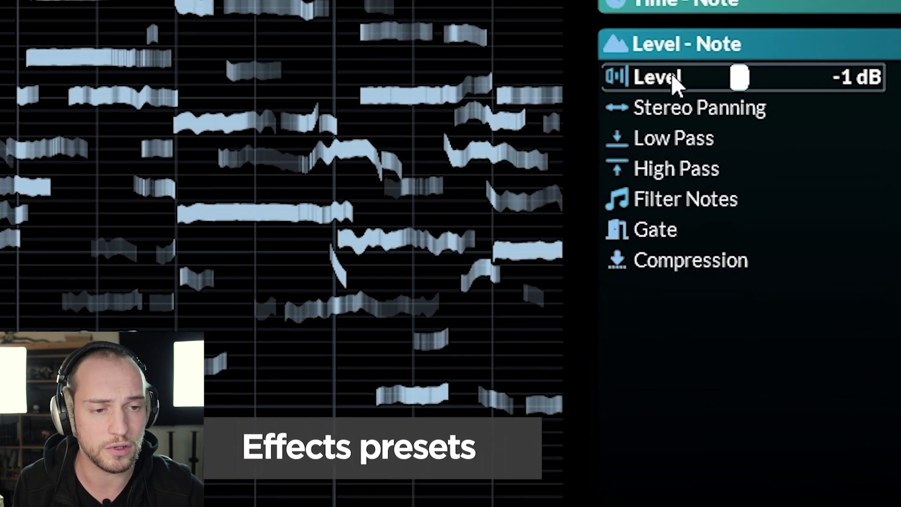
drag(817, 263, 824, 342)
drag(674, 307, 674, 307)
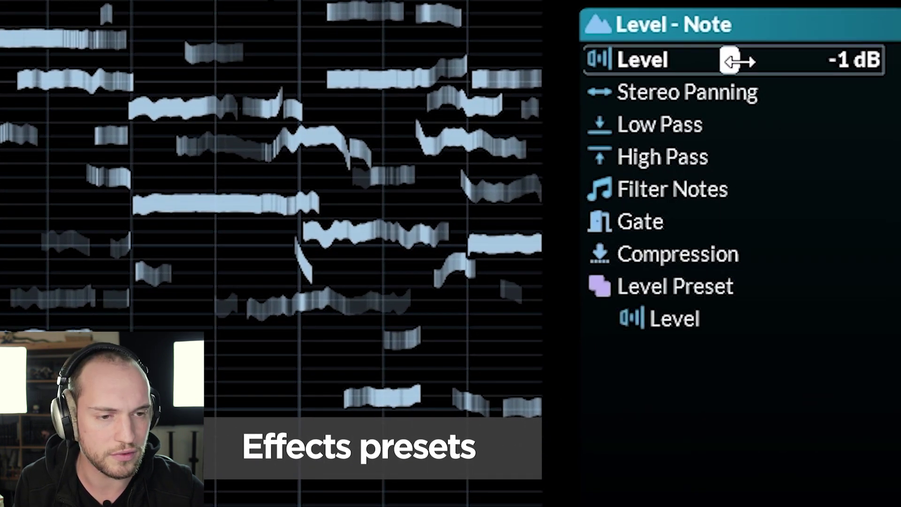
drag(727, 61, 736, 61)
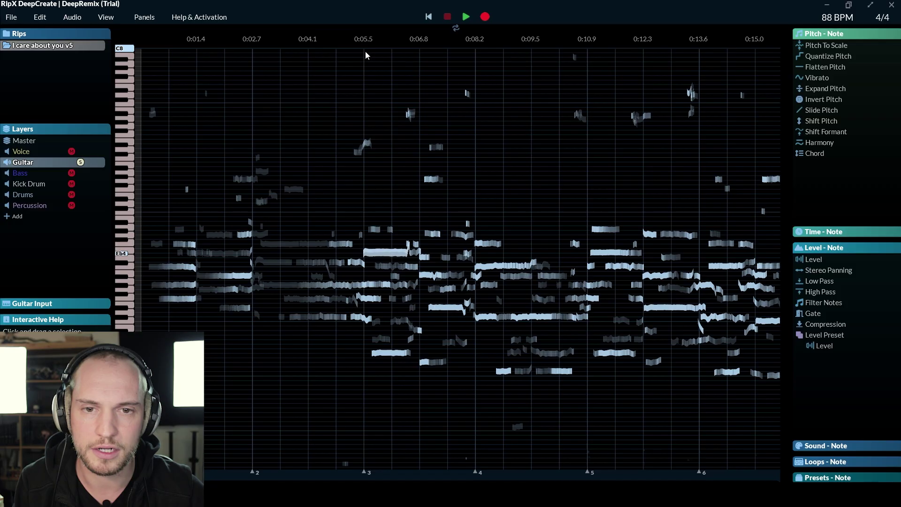
- Select the guitar notes from about 0:05.5 to 0:13 and apply the Level Preset to them
drag(366, 55, 684, 389)
drag(808, 334, 883, 340)
drag(853, 300, 885, 285)
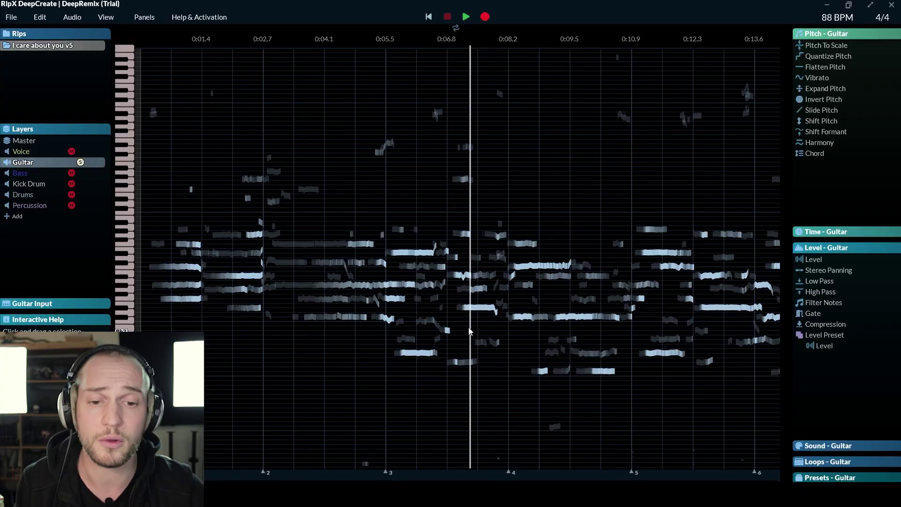
- Inspect the preset's Level fade curve on individual guitar notes in bar 3
click(474, 313)
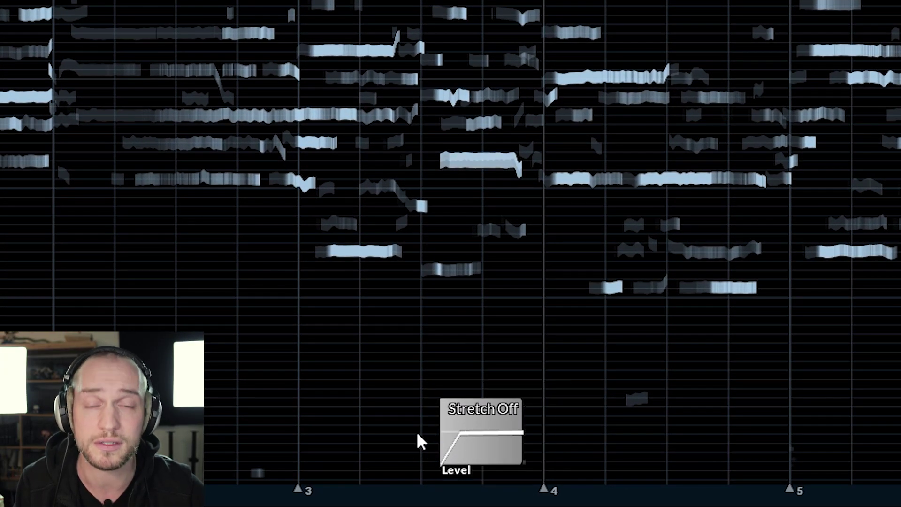
click(359, 50)
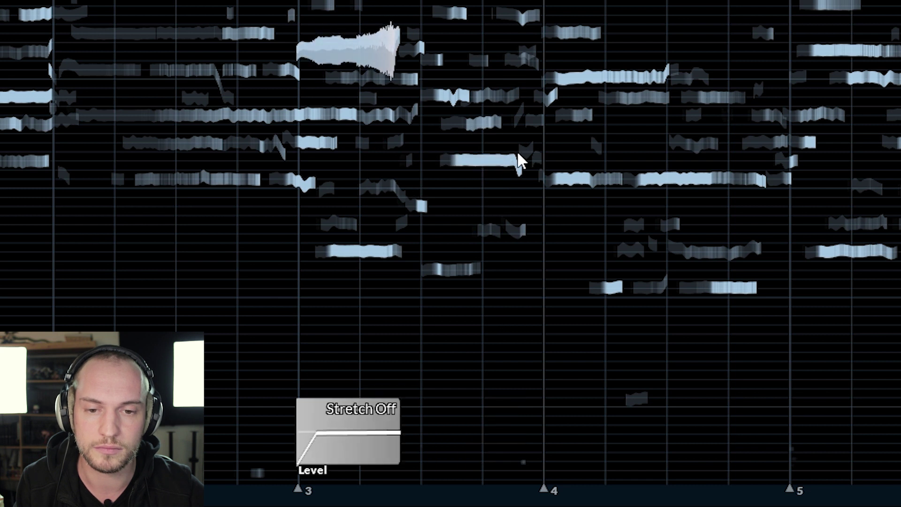
click(370, 252)
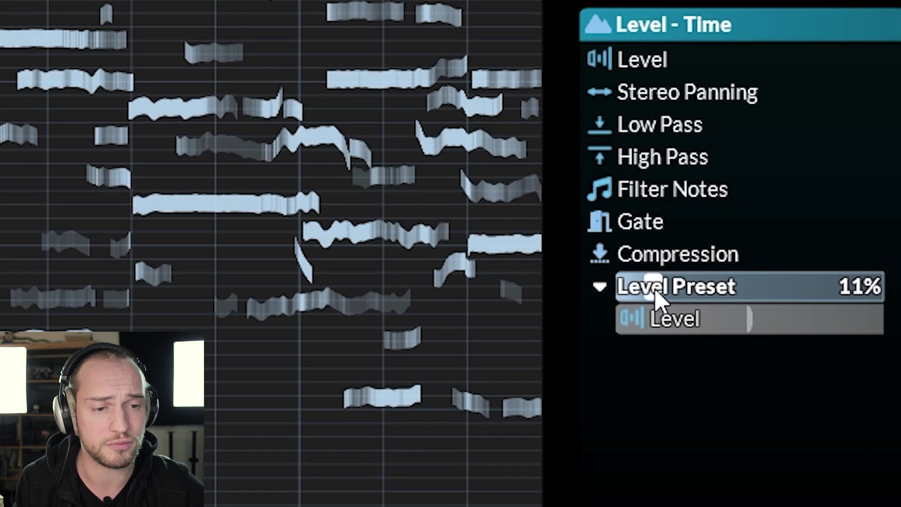
- Raise the Level Preset on the selected guitar time range and try combining it with further effects such as Flatten Pitch
drag(815, 335, 861, 332)
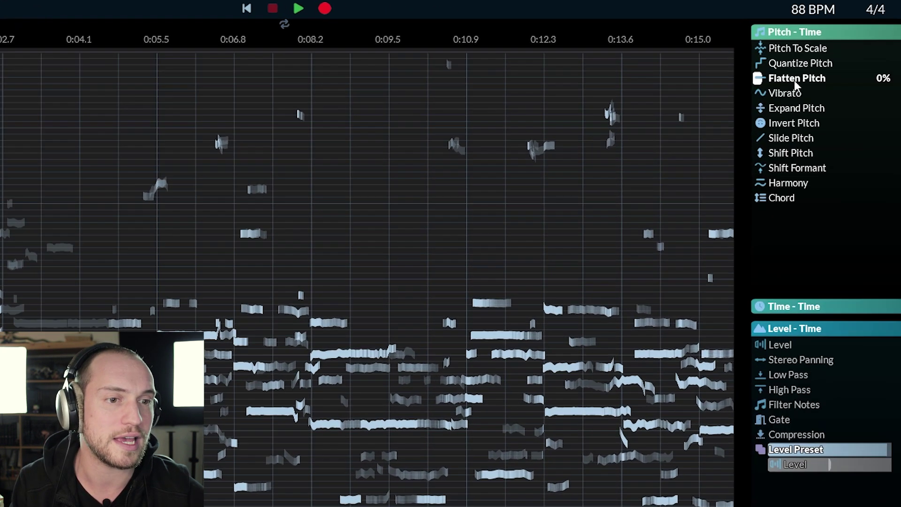
drag(798, 78, 828, 77)
drag(685, 159, 619, 287)
drag(628, 349, 647, 353)
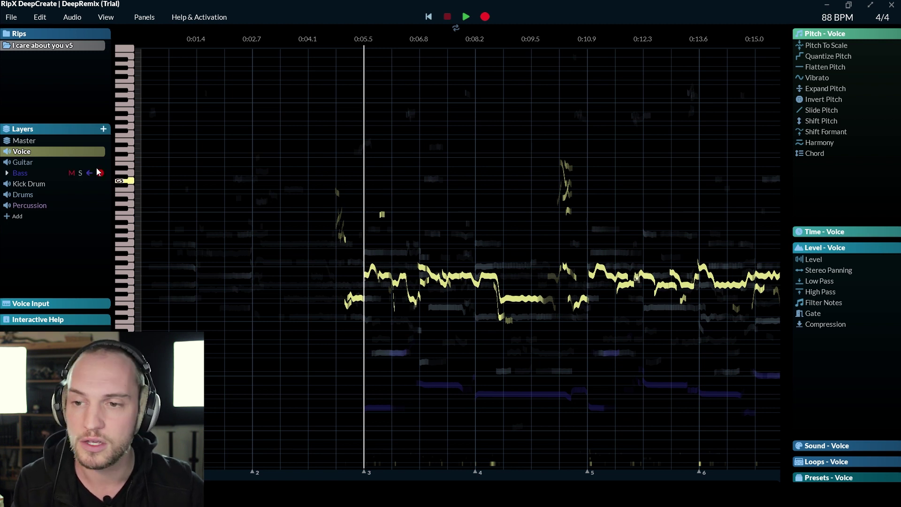
- Solo the Voice layer and set Shift Formant to -10 st over a selected time range
click(79, 151)
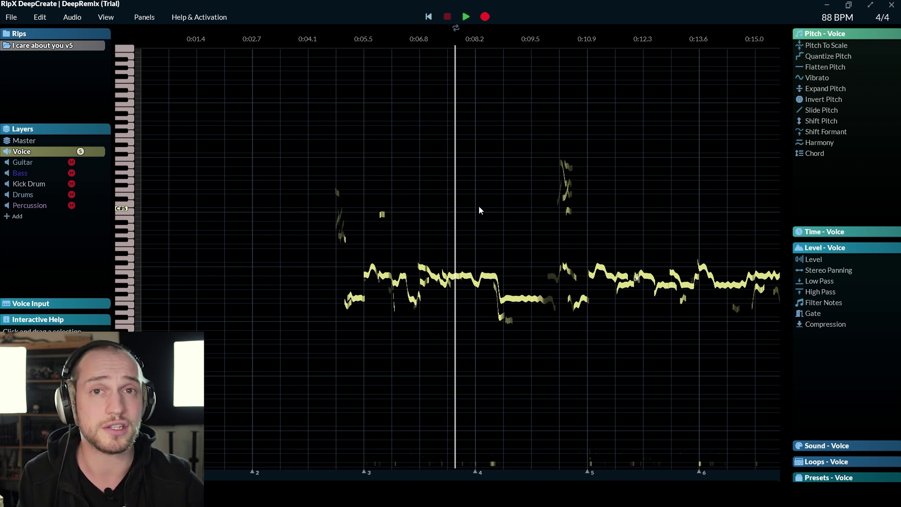
click(501, 192)
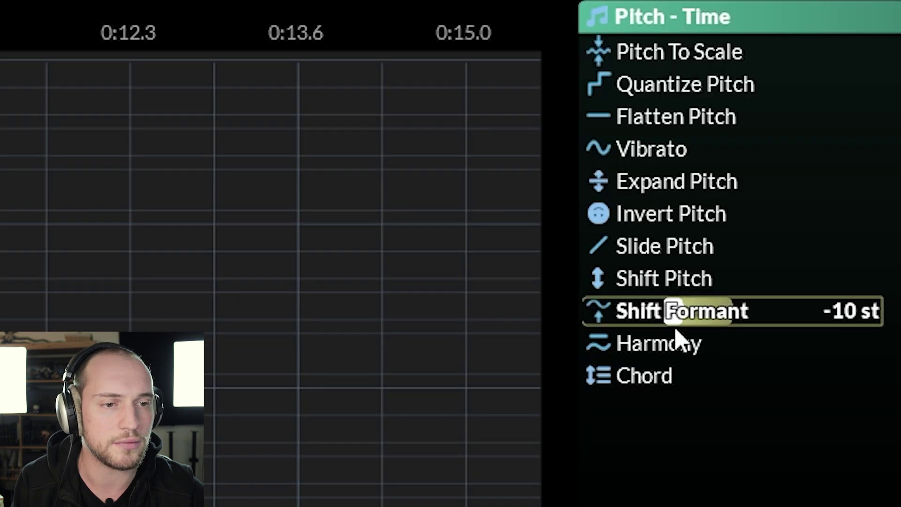
click(823, 133)
- Add Harmony and a second Shift Formant to the Shift Formant Preset and adjust their amounts
drag(689, 213, 691, 279)
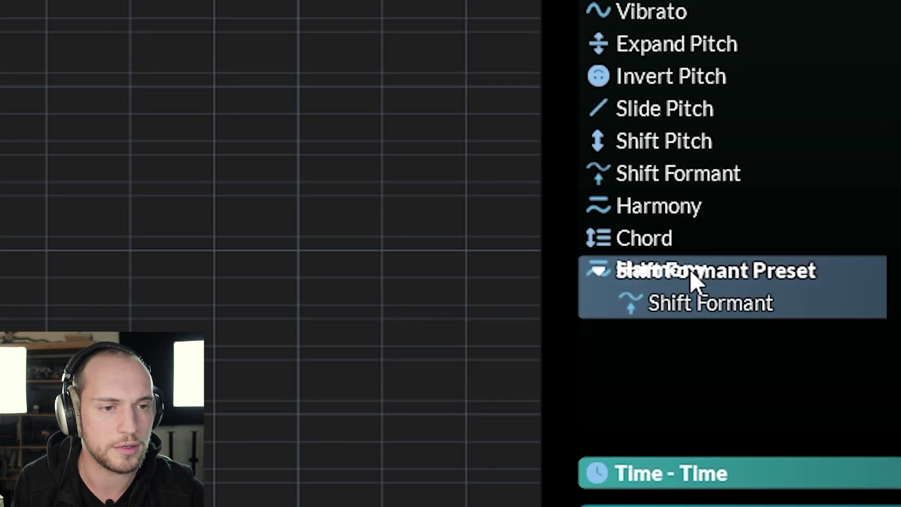
drag(694, 190, 704, 328)
drag(748, 305, 699, 315)
drag(751, 368, 781, 382)
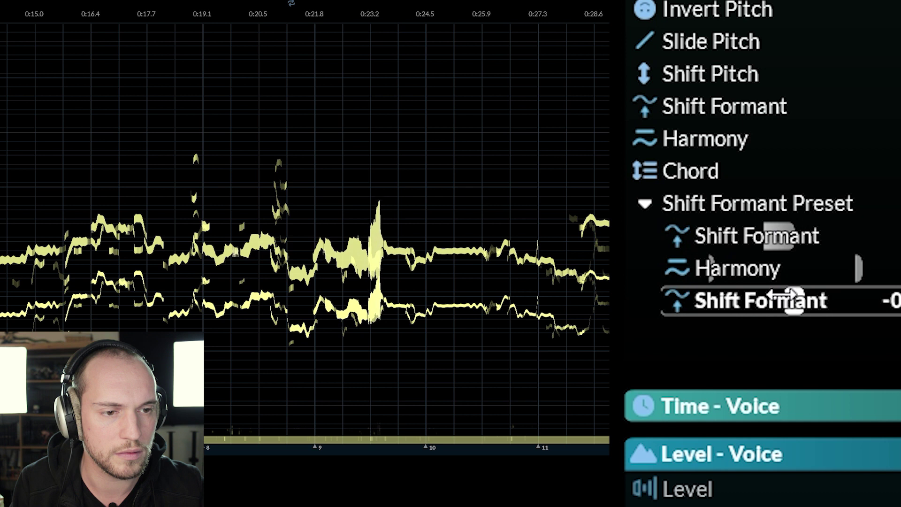
- Readjust the Harmony and both Shift Formant amounts inside the Voice layer's Shift Formant Preset
drag(839, 309, 887, 300)
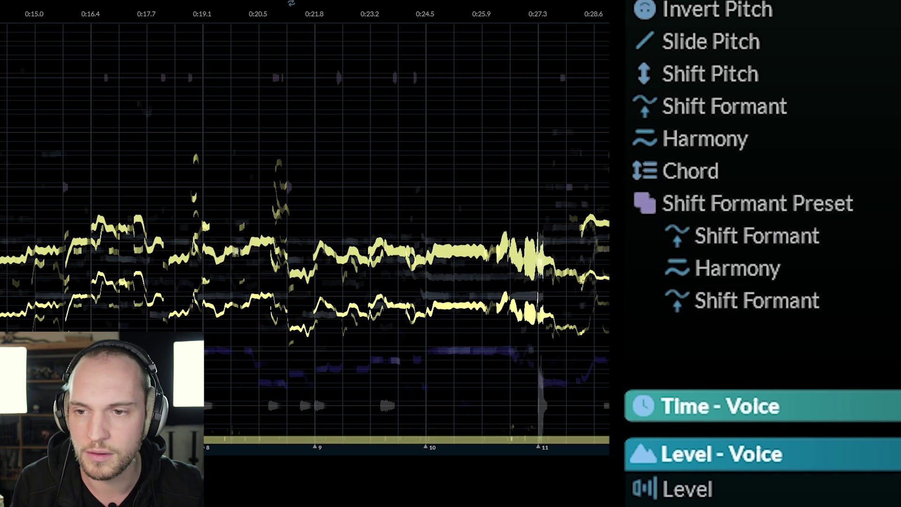
mouse_move(772, 235)
mouse_down()
mouse_move(722, 244)
mouse_move(760, 244)
mouse_up()
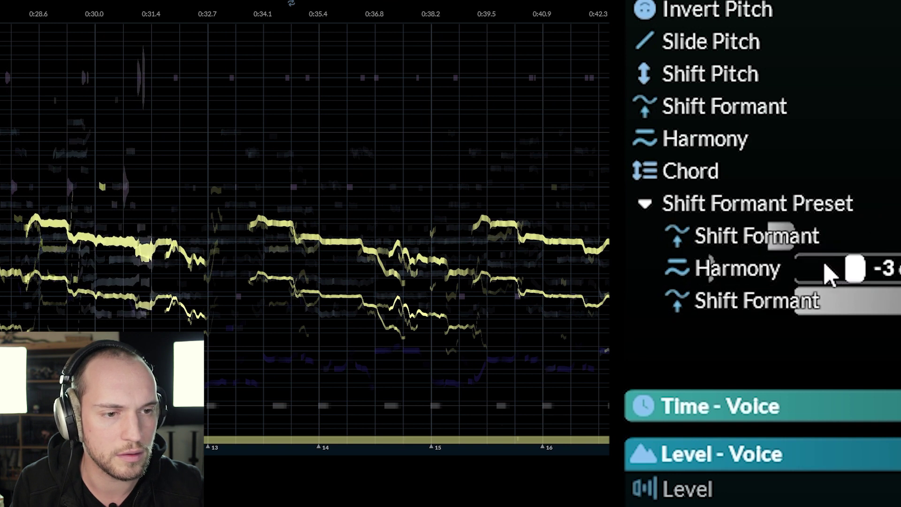
drag(708, 267, 695, 266)
drag(885, 315, 742, 293)
drag(758, 239, 871, 249)
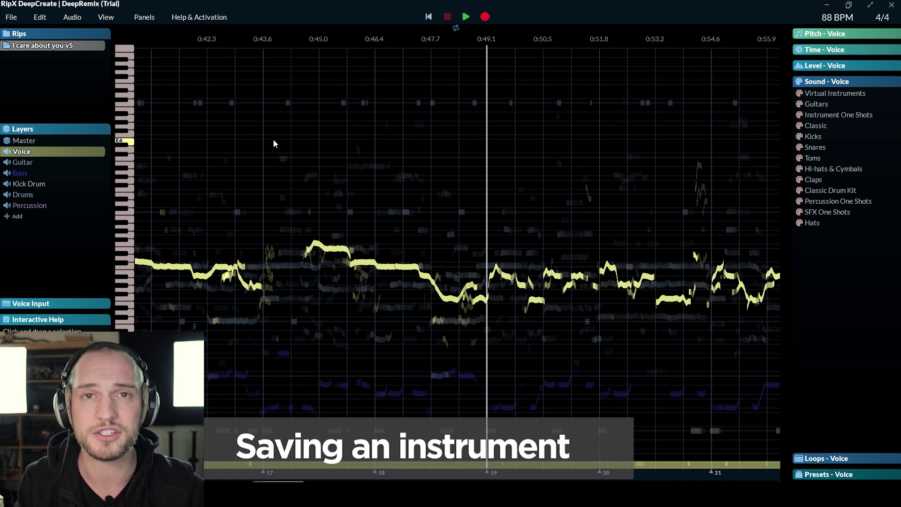
- Select the Voice layer's time range and save its sound as a reusable instrument in the Sound list
click(23, 140)
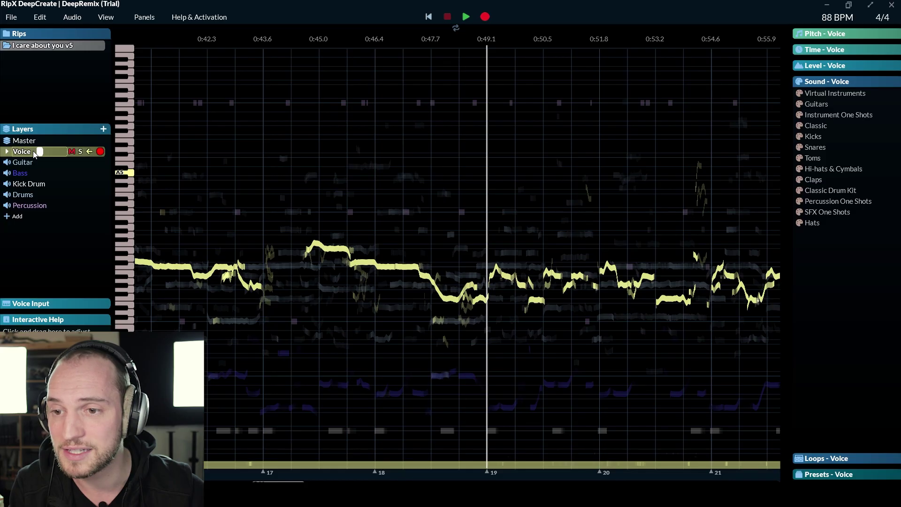
click(97, 94)
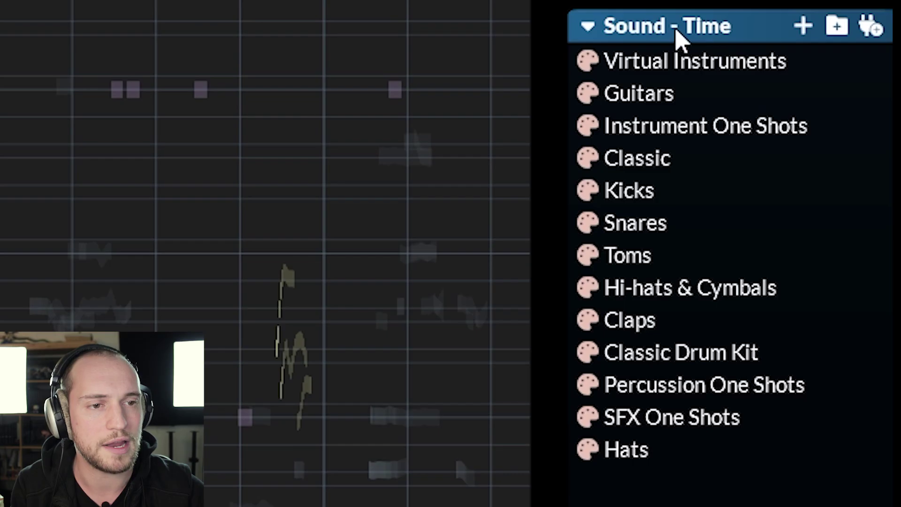
click(799, 26)
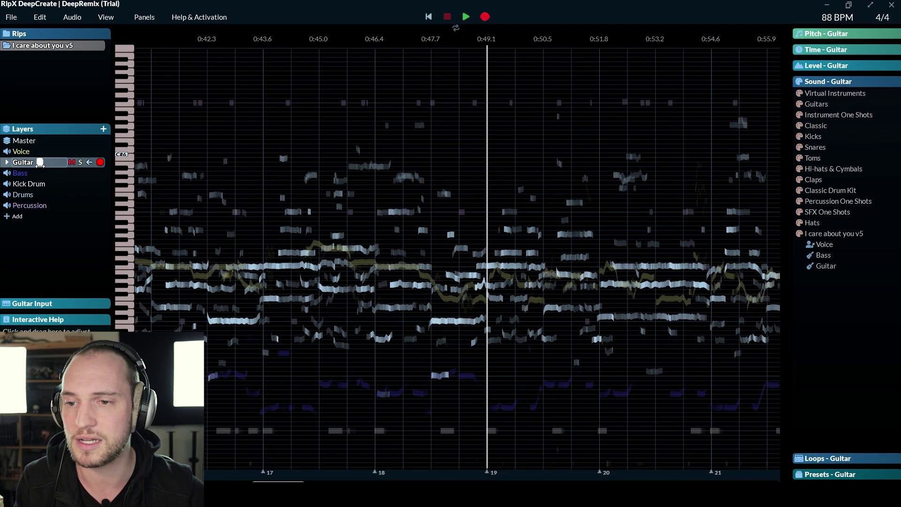
- Replace the sound of the selected Guitar time range with the F#_OrchyPad_95_SP one shot at 80%
click(256, 146)
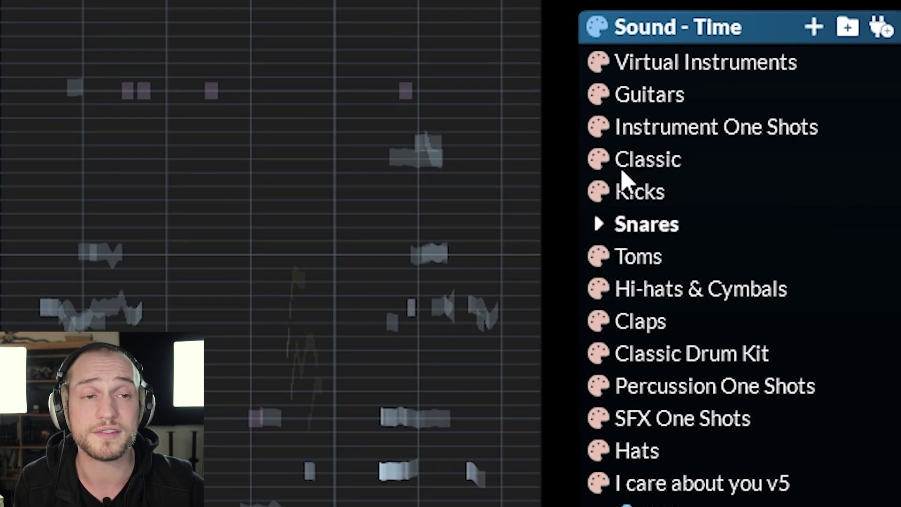
click(596, 129)
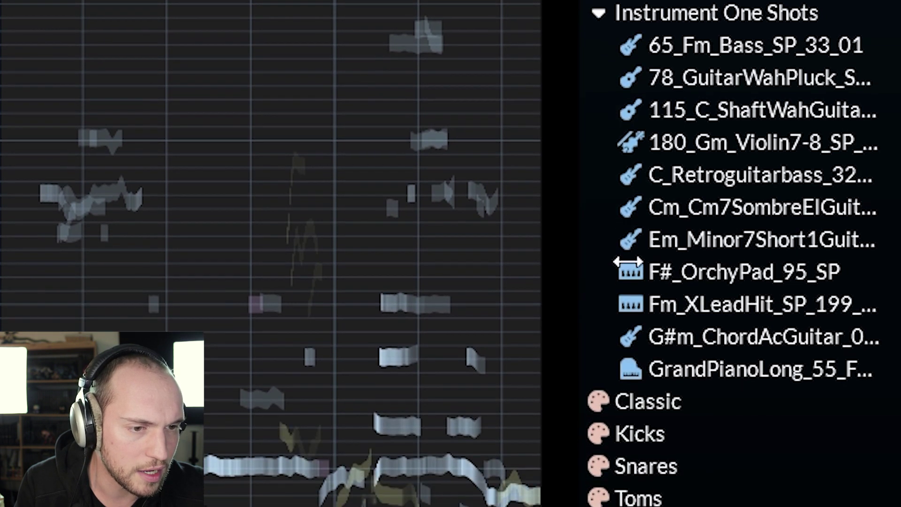
click(732, 386)
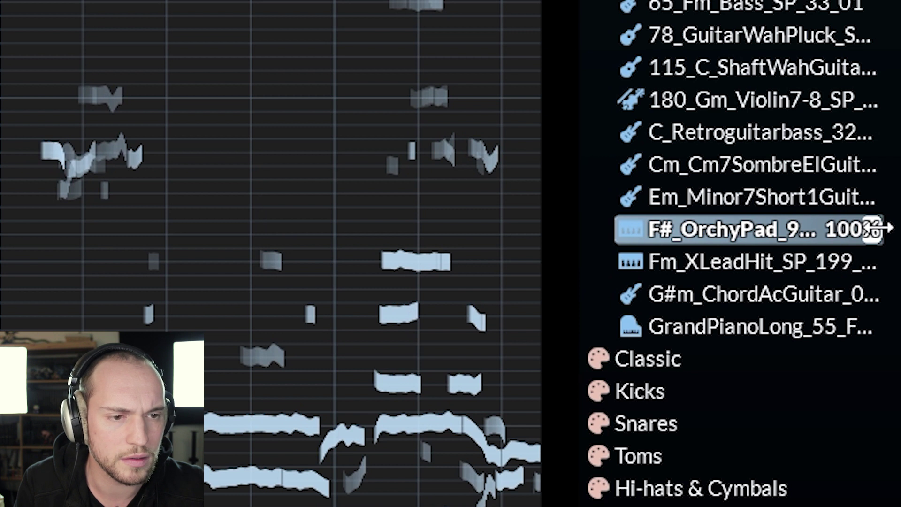
drag(869, 229, 771, 230)
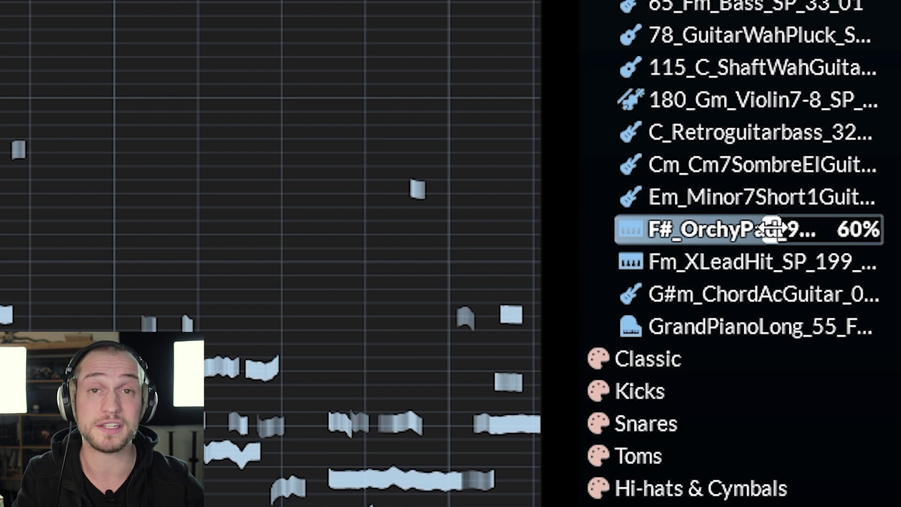
drag(772, 229, 822, 229)
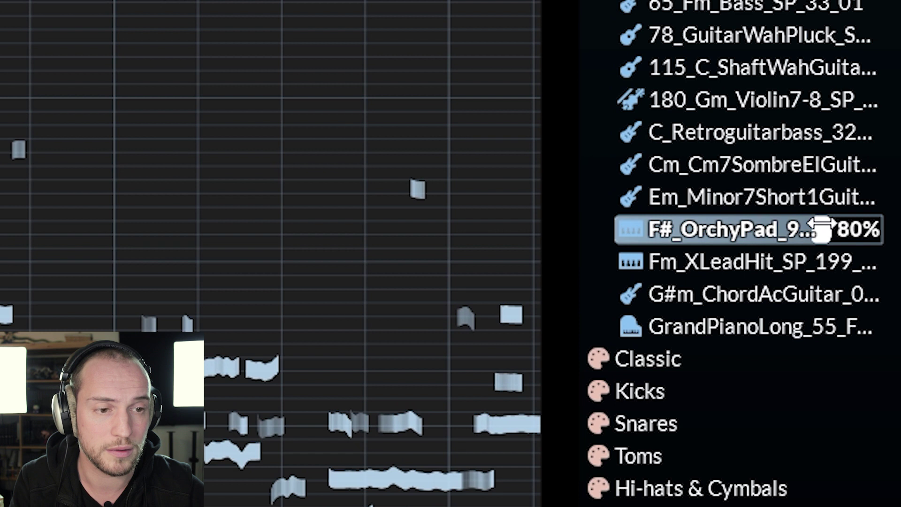
- Try the Classic sounds Alto Sax and Bass Guitar on the Guitar layer, each at 100%
click(597, 359)
scroll(611, 338, down, 3)
drag(657, 314, 873, 251)
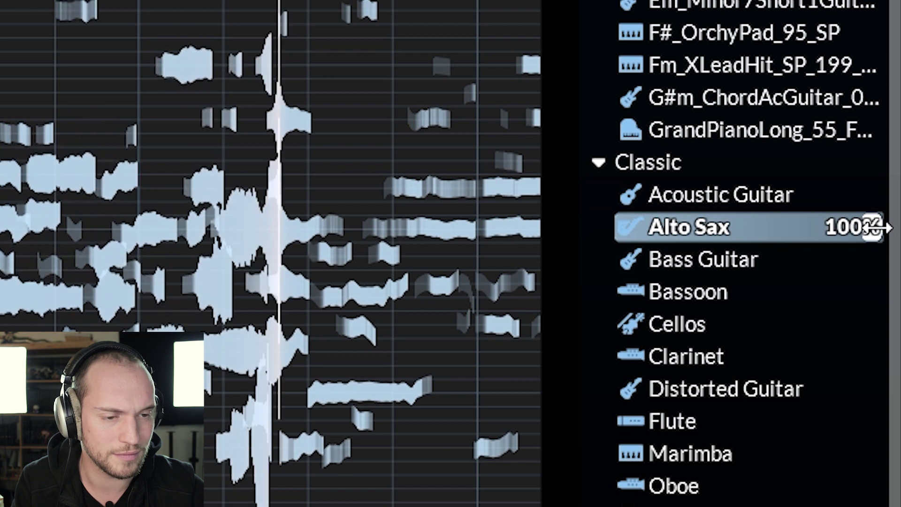
drag(871, 262, 874, 262)
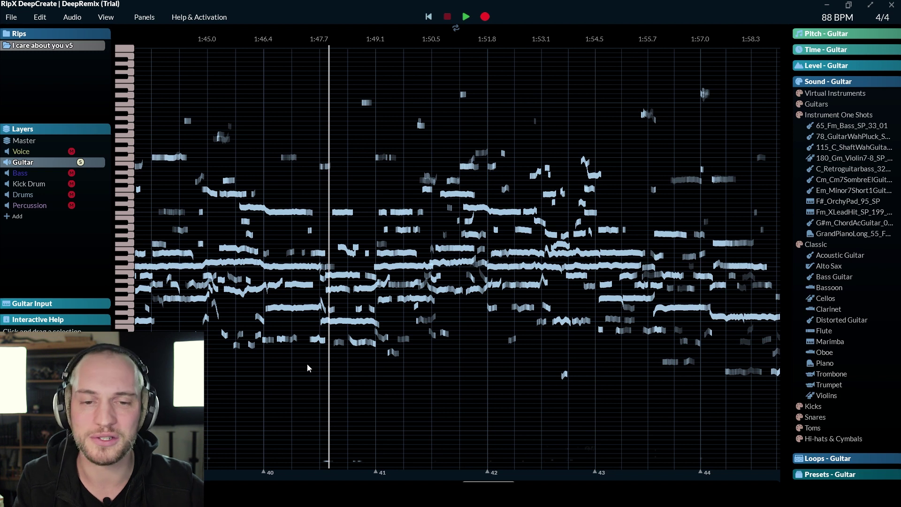
- Open the audio file Microfreak 100bpm v2.wav to separate it into layers
drag(331, 91, 414, 143)
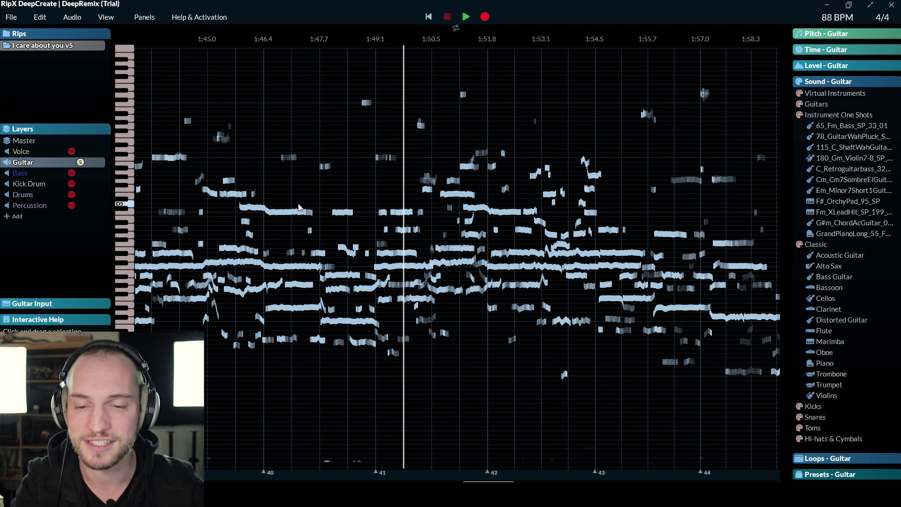
click(264, 181)
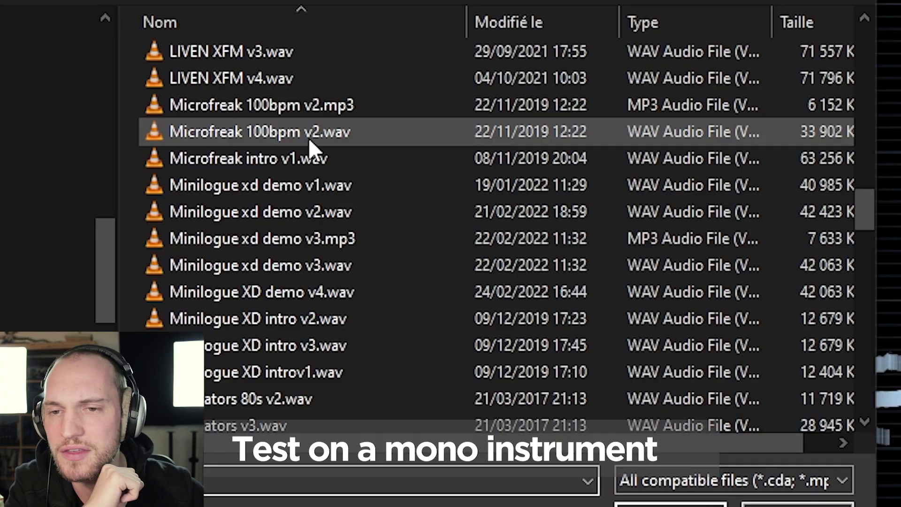
click(314, 137)
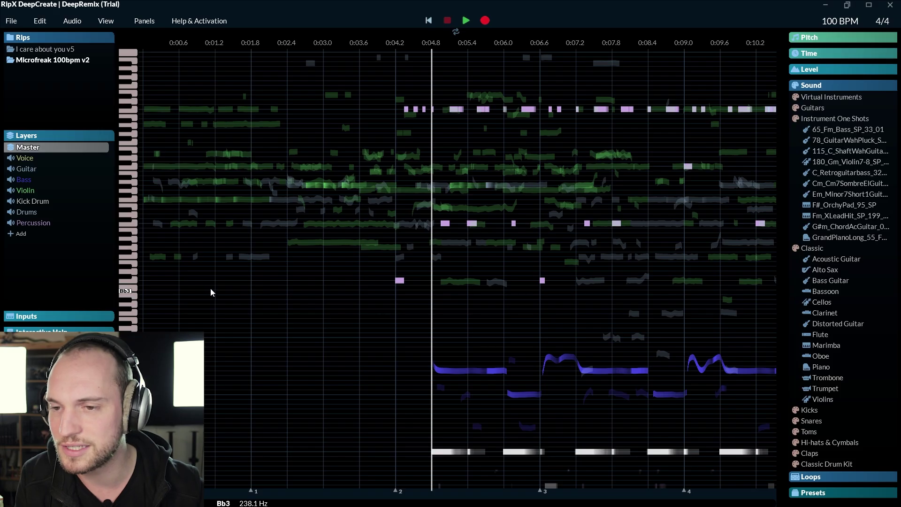
- Solo the Voice and Guitar layers of the Microfreak song in turn and play back the isolated guitar
click(84, 158)
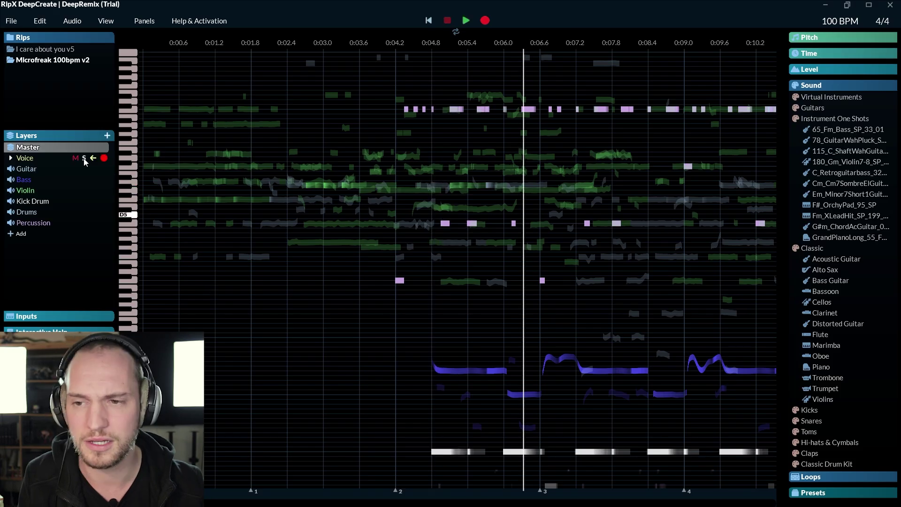
scroll(394, 252, down, 10)
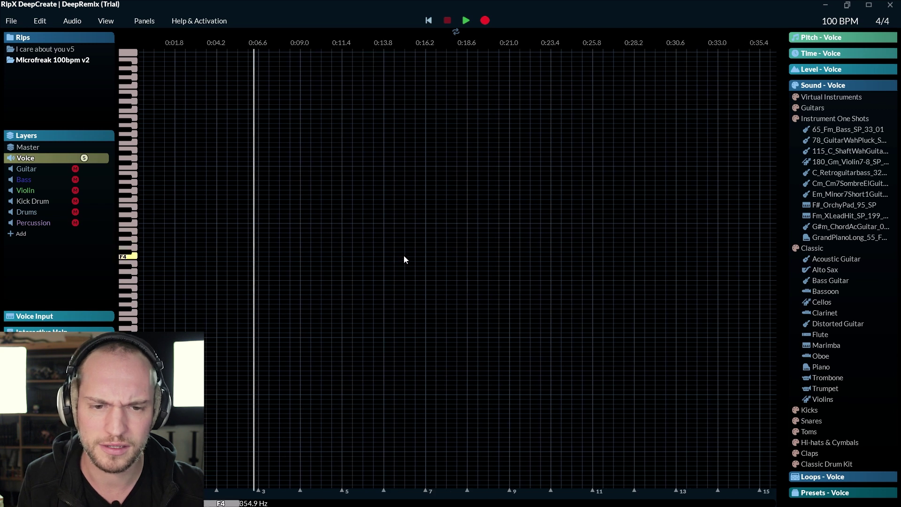
click(84, 168)
mouse_move(84, 170)
key(space)
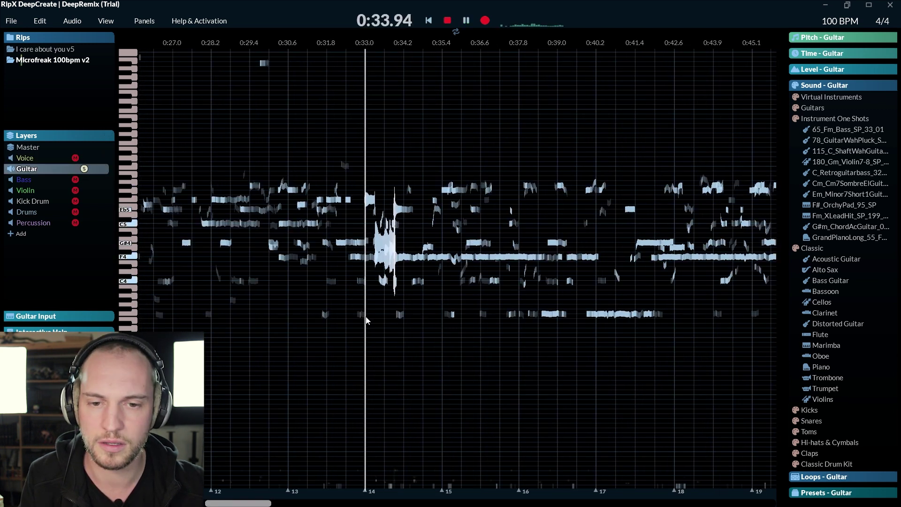
key(space)
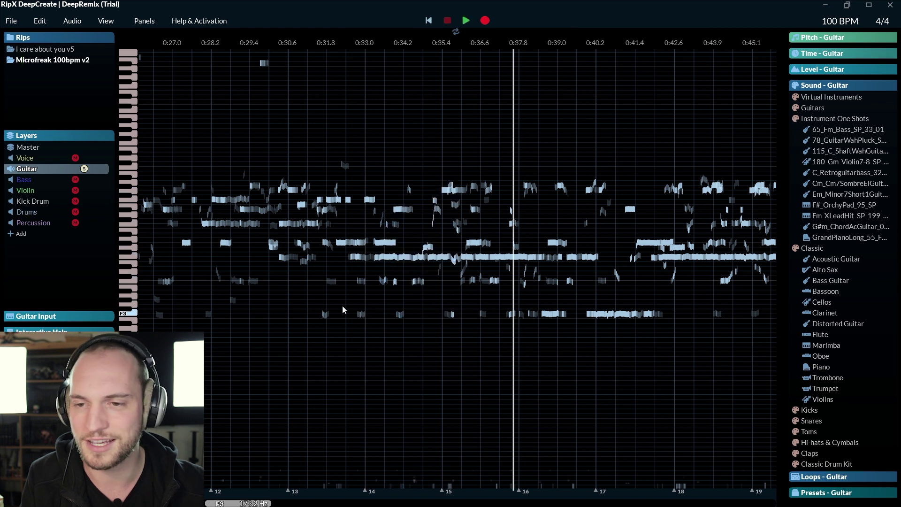
- Solo the Bass and Violin layers in turn and play back each one
click(86, 181)
key(space)
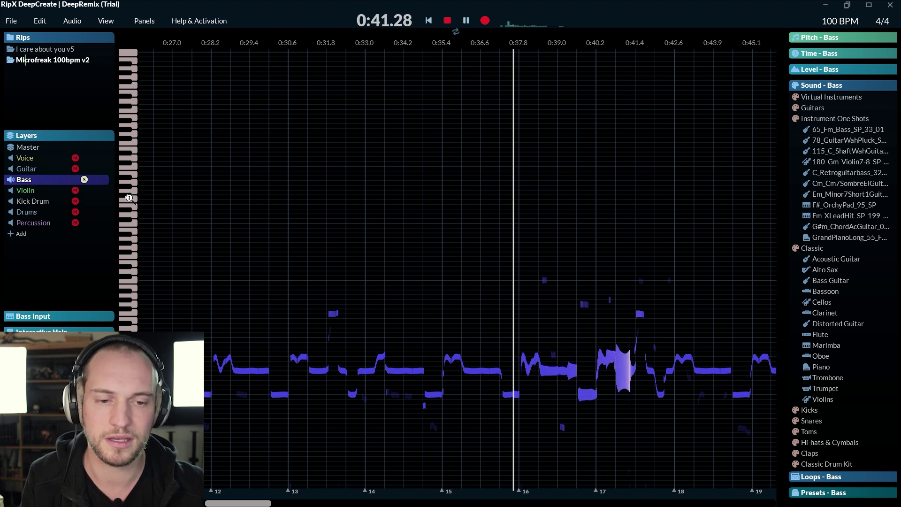
key(space)
click(84, 190)
key(space)
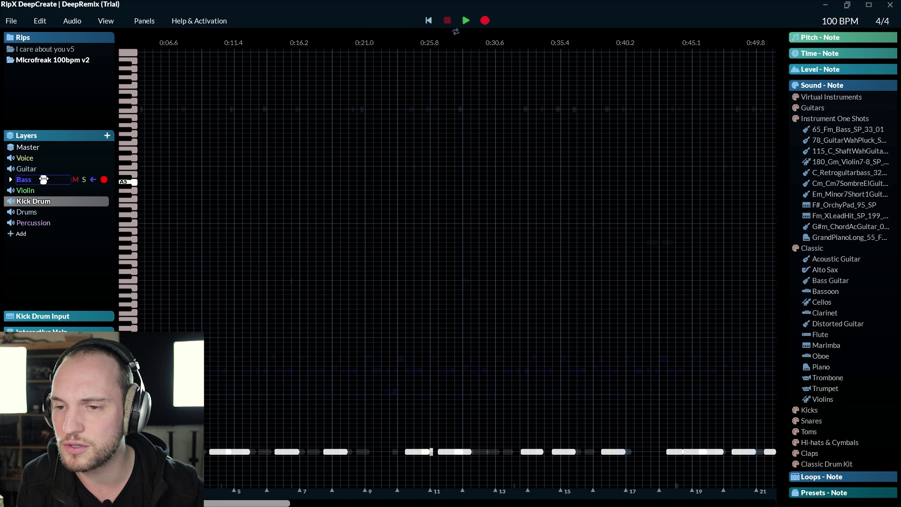
- Duplicate the Bass layer and name the copy "other instrument"
click(44, 180)
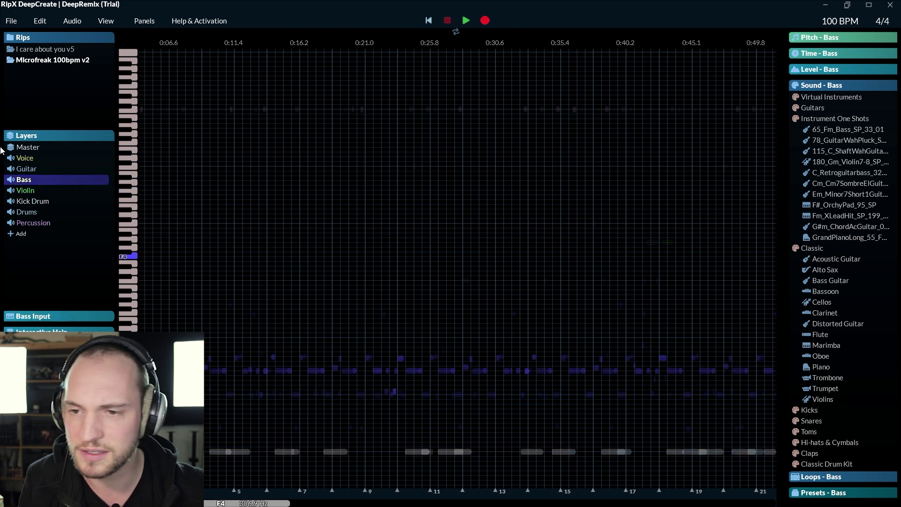
right_click(40, 182)
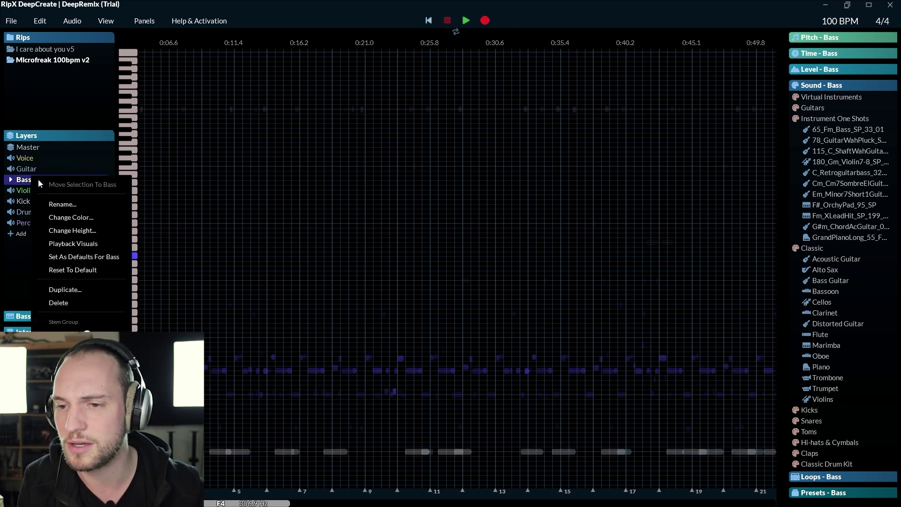
click(71, 289)
text(ol)
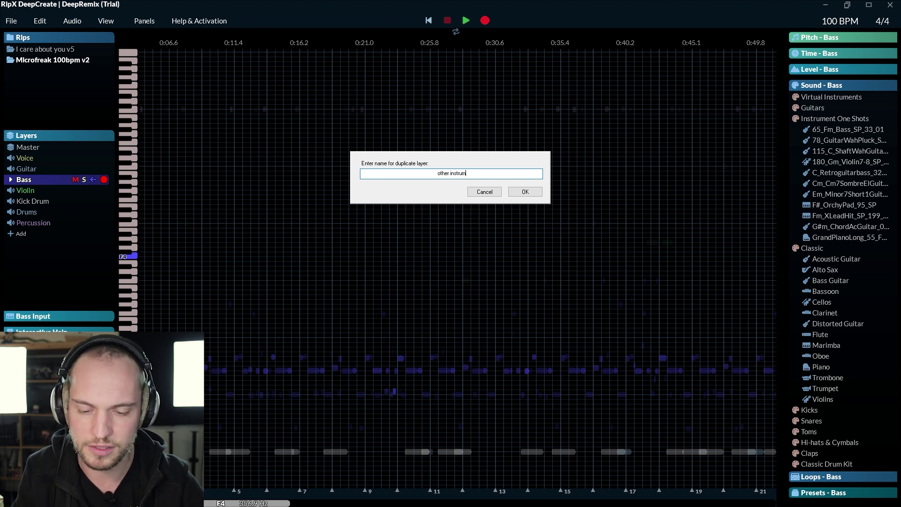
key(Return)
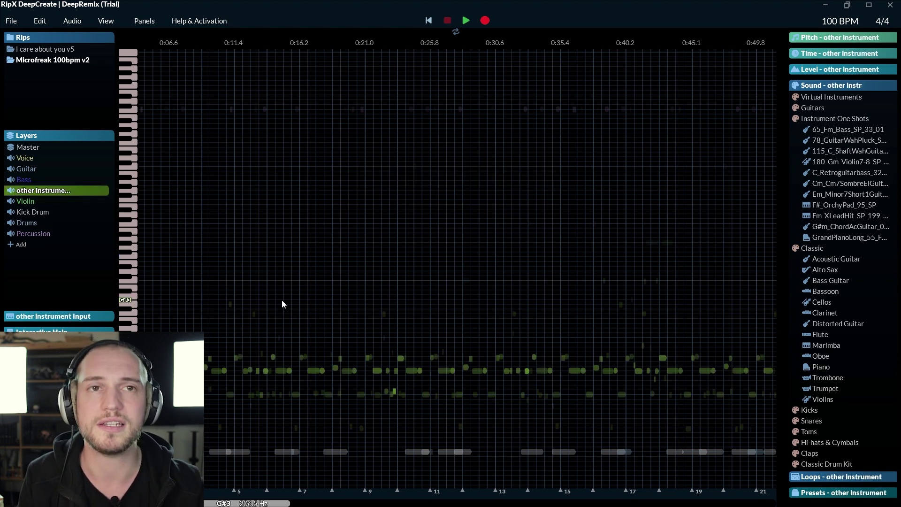
- Shift all notes of the other instrument layer up one octave and play the layer back
click(295, 243)
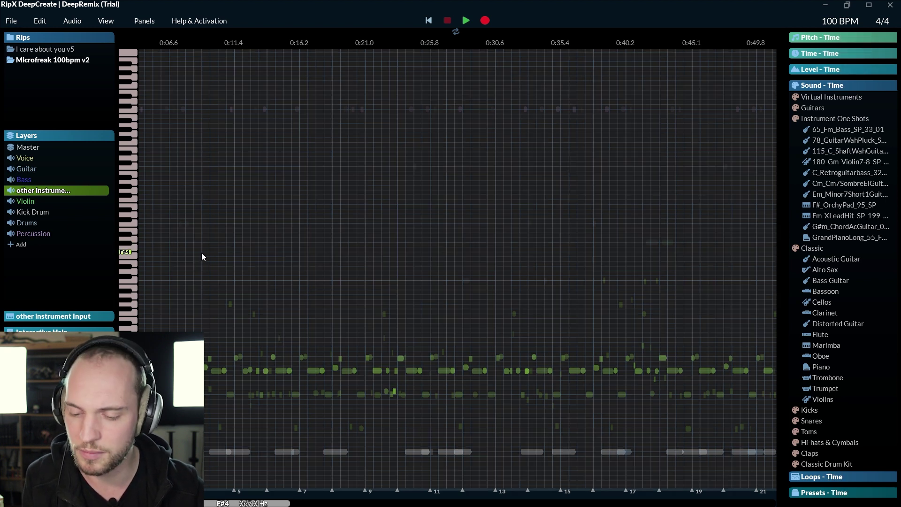
key(shift+Up)
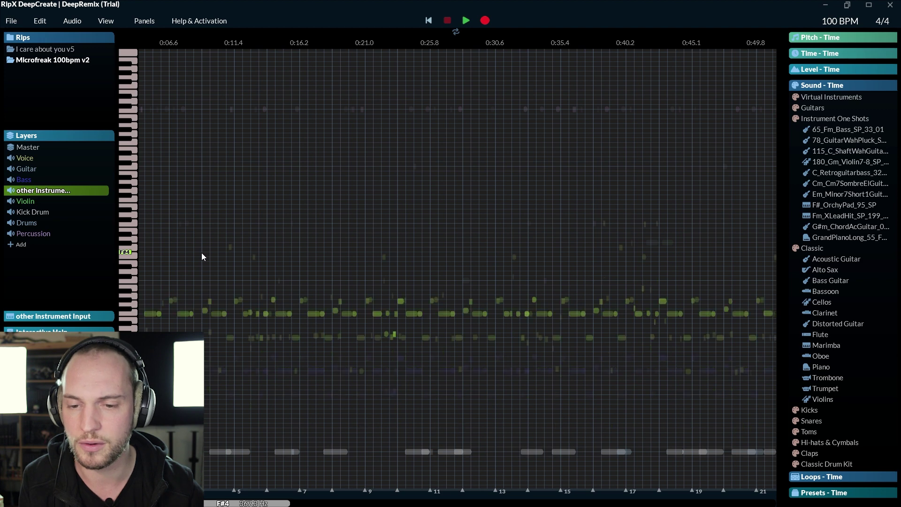
key(space)
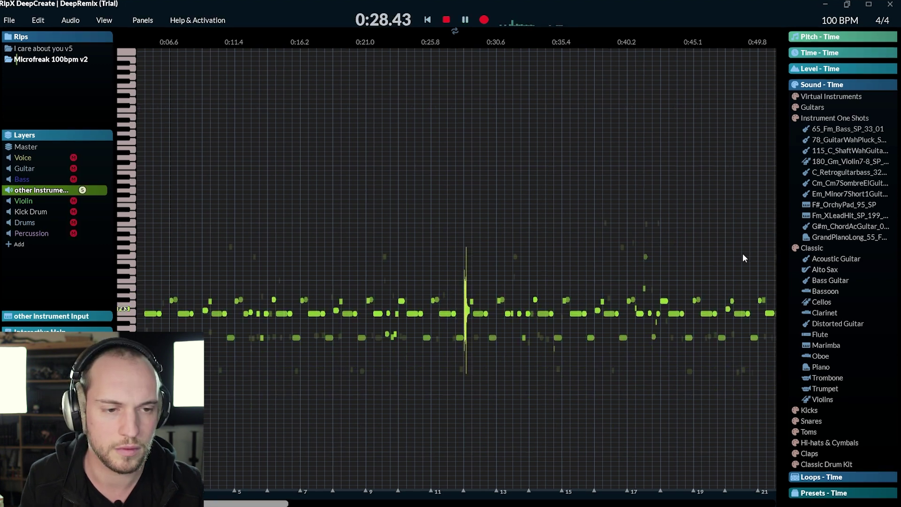
- Audition Bass Guitar, Bassoon, Cellos and Oboe at 100% as replacement sounds for the other instrument layer
click(891, 280)
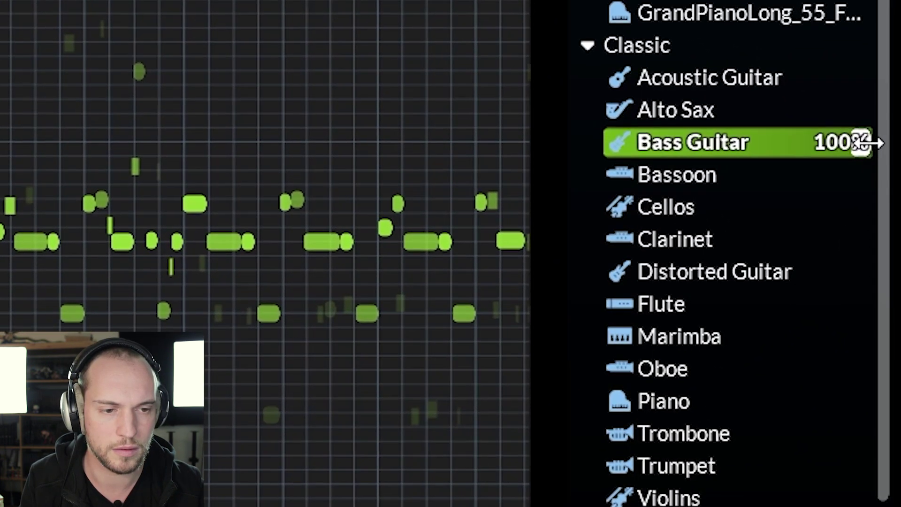
click(868, 175)
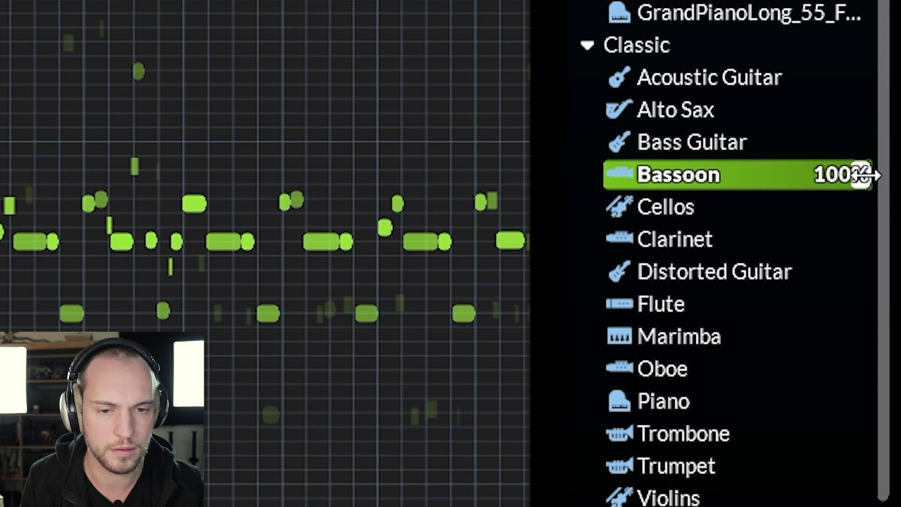
click(869, 207)
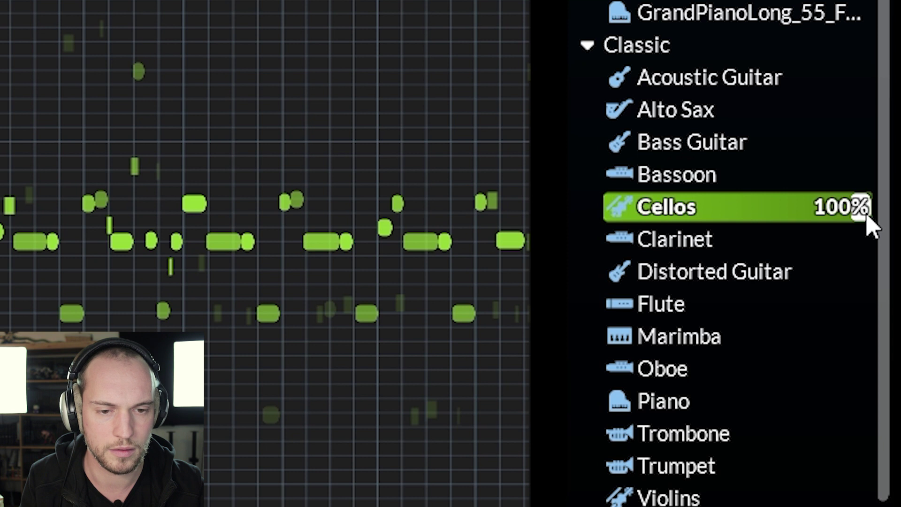
click(864, 362)
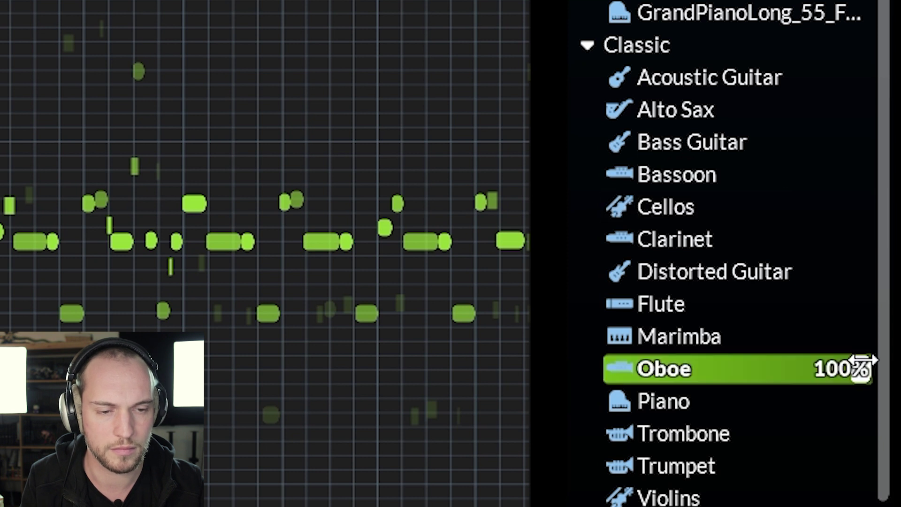
drag(865, 362, 736, 303)
- Solo the Kick Drum, Drums, Percussion and Bass layers together with the other instrument layer during playback
click(86, 222)
click(86, 233)
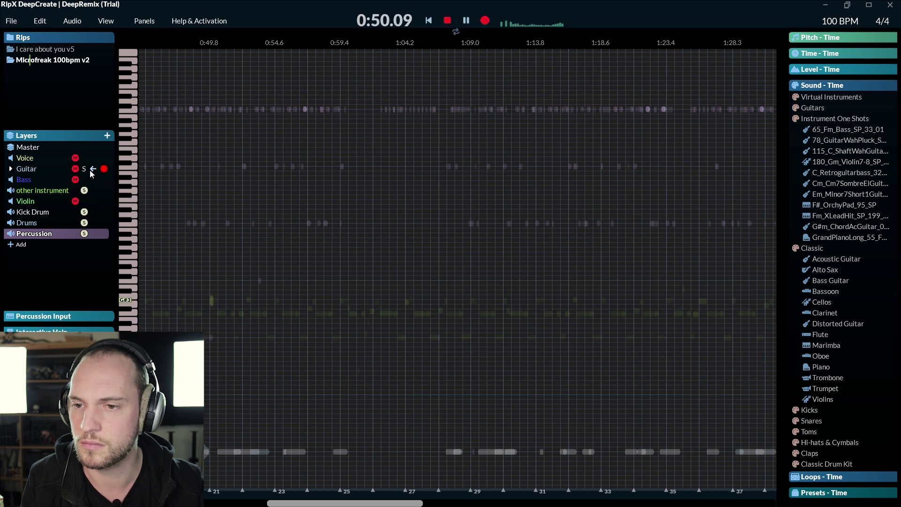
click(91, 181)
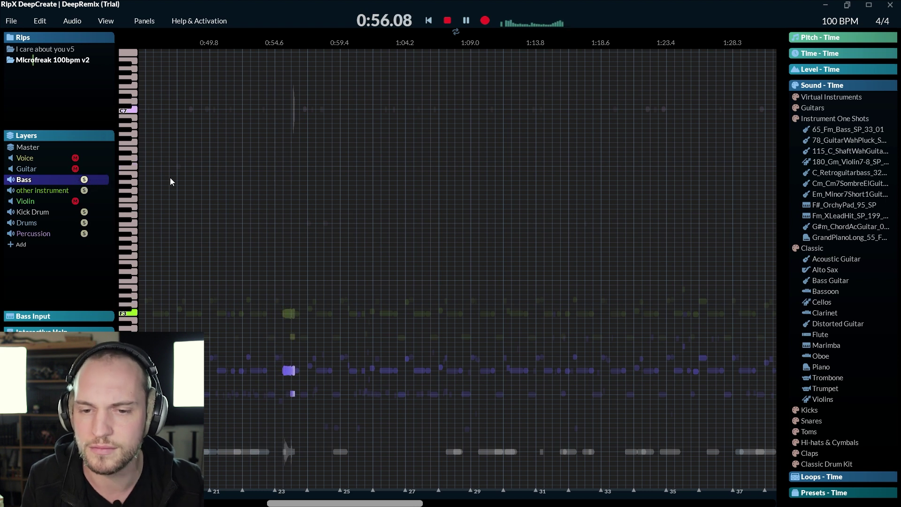
- Stop playback and select the other instrument layer
key(space)
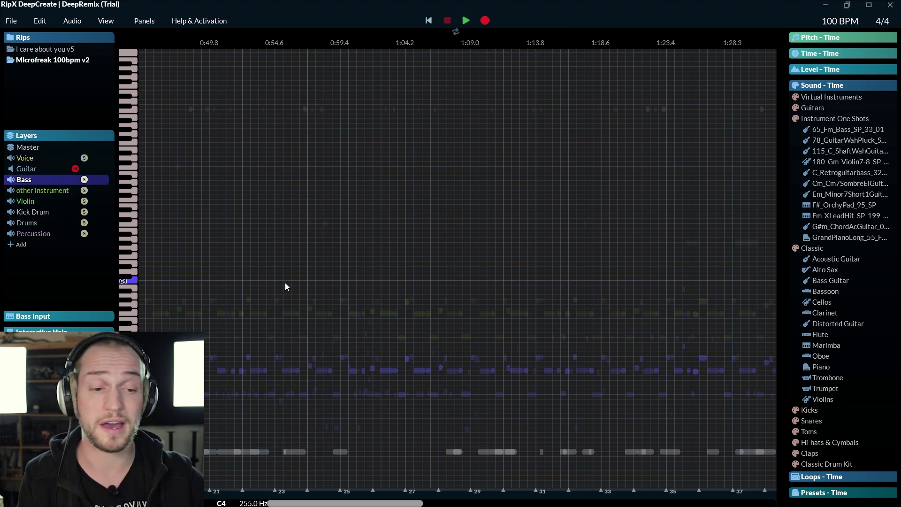
click(43, 190)
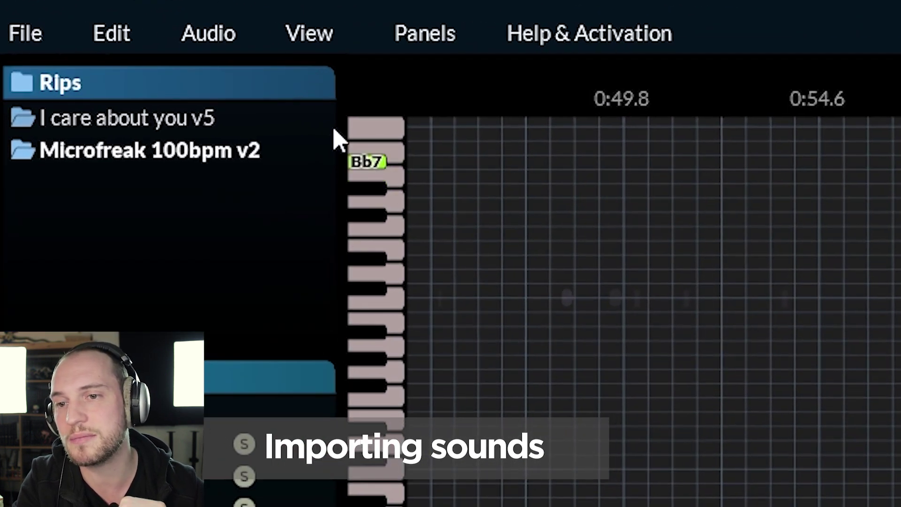
- Create a new empty rip, loop its first two seconds, and play the loop
click(107, 37)
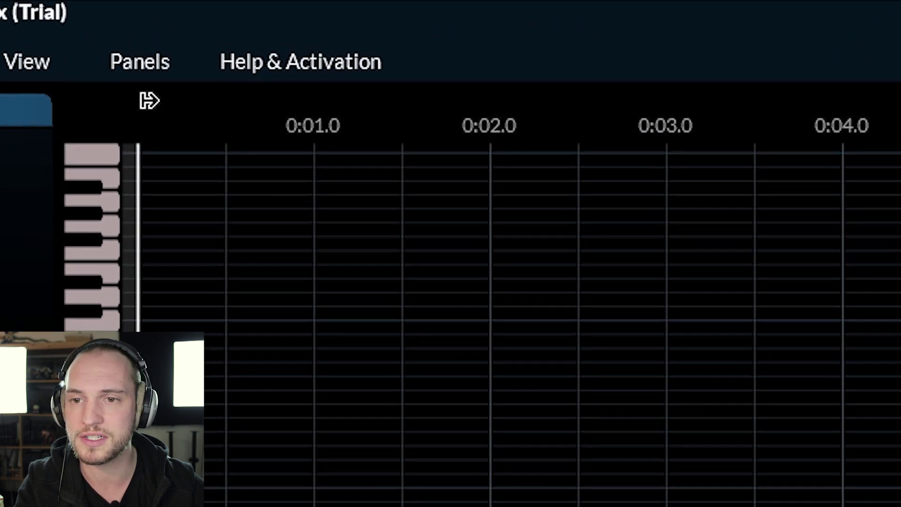
drag(146, 48, 214, 50)
drag(285, 103, 497, 101)
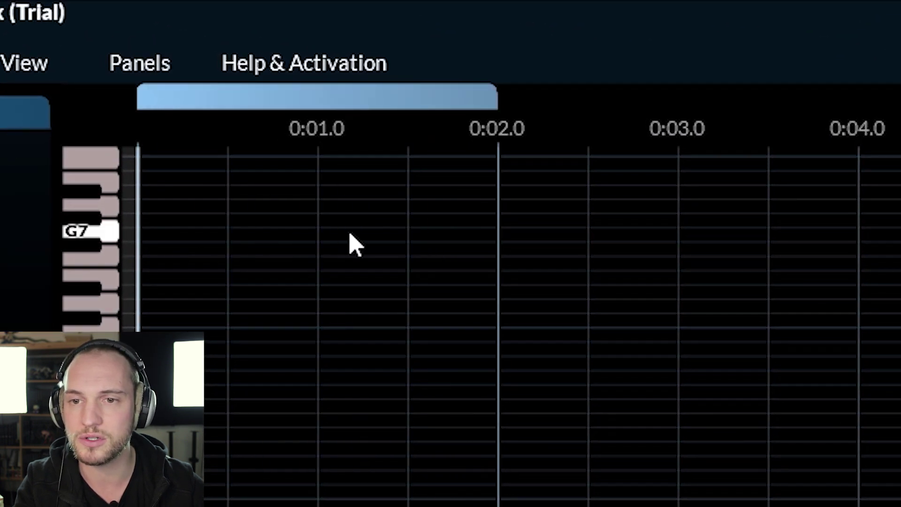
key(space)
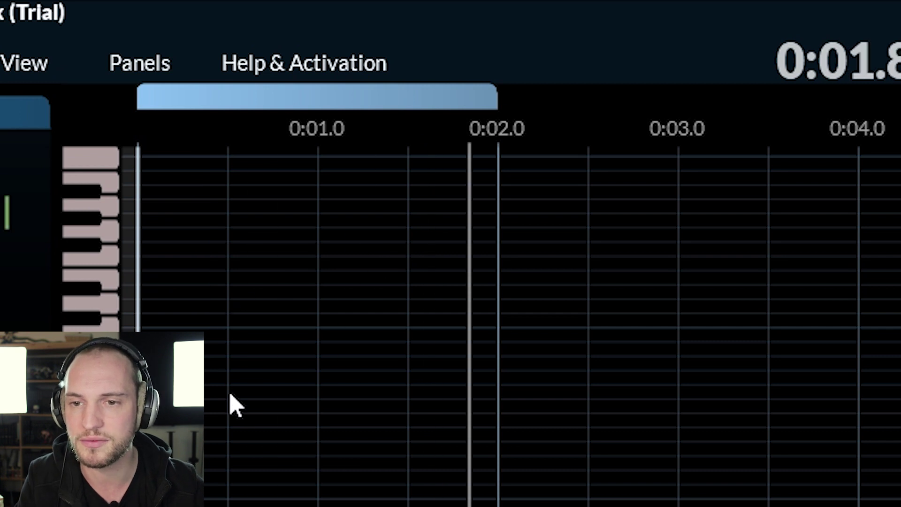
key(space)
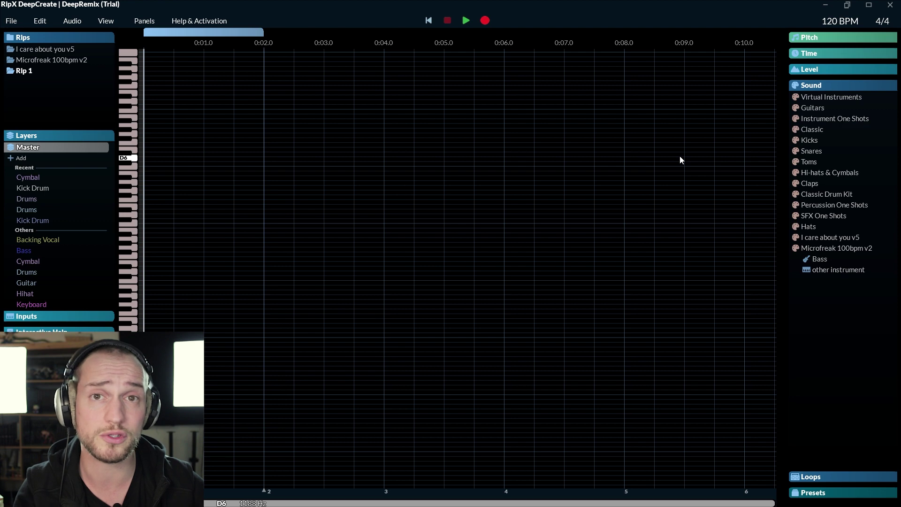
- Import the samples Snare 21.wav through Snare 30.wav into the sound library as Unpitched
mouse_move(807, 86)
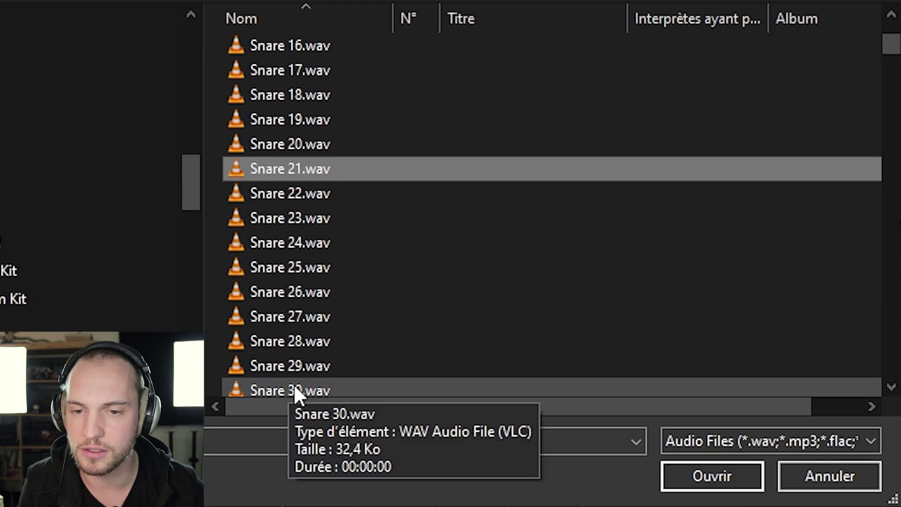
shift+click(294, 384)
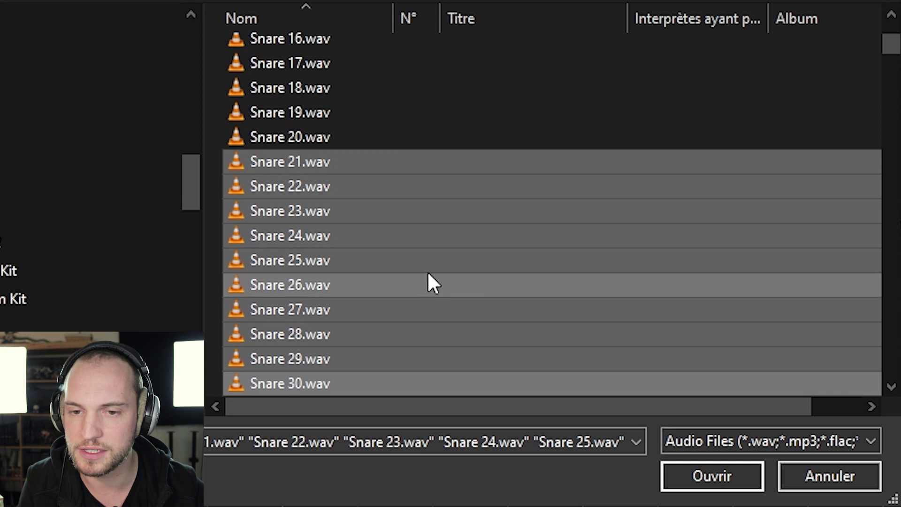
click(722, 478)
click(460, 297)
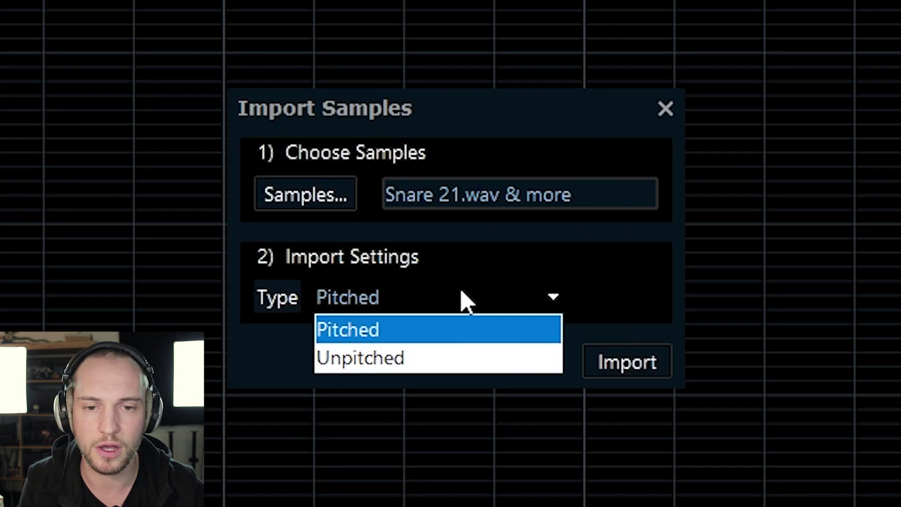
click(407, 358)
click(618, 367)
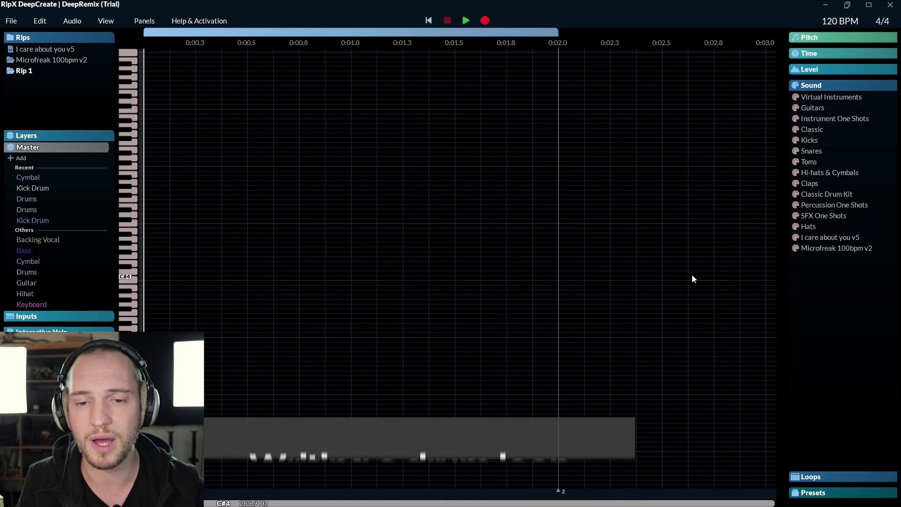
- Add Kick 5 as a Kick Drum layer and arrange its notes within the two-second loop
click(809, 140)
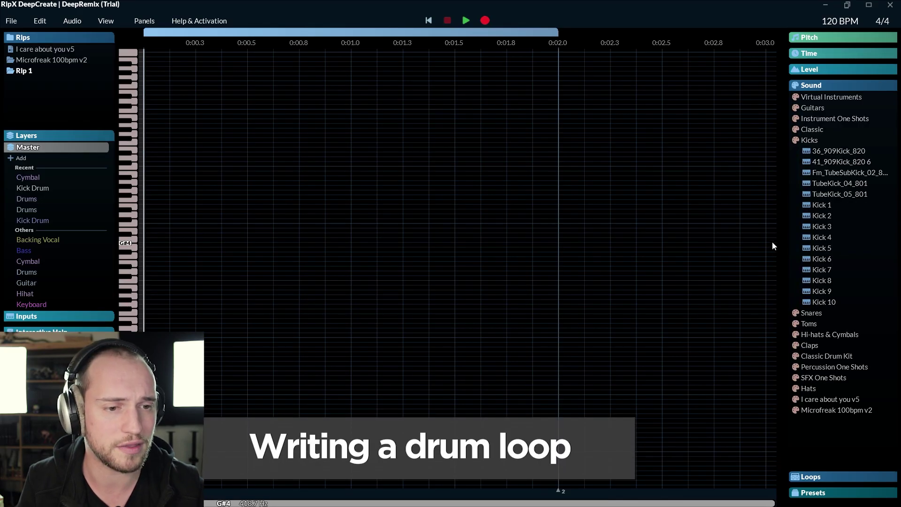
click(822, 247)
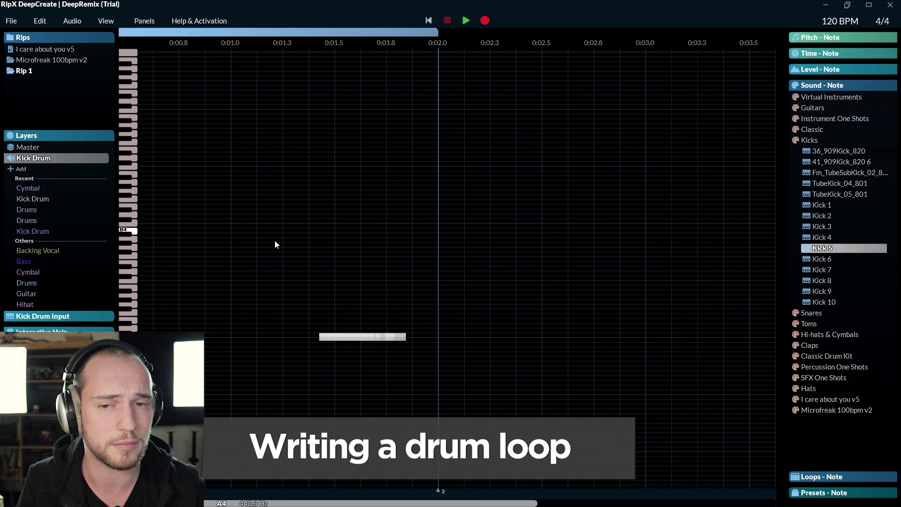
click(152, 322)
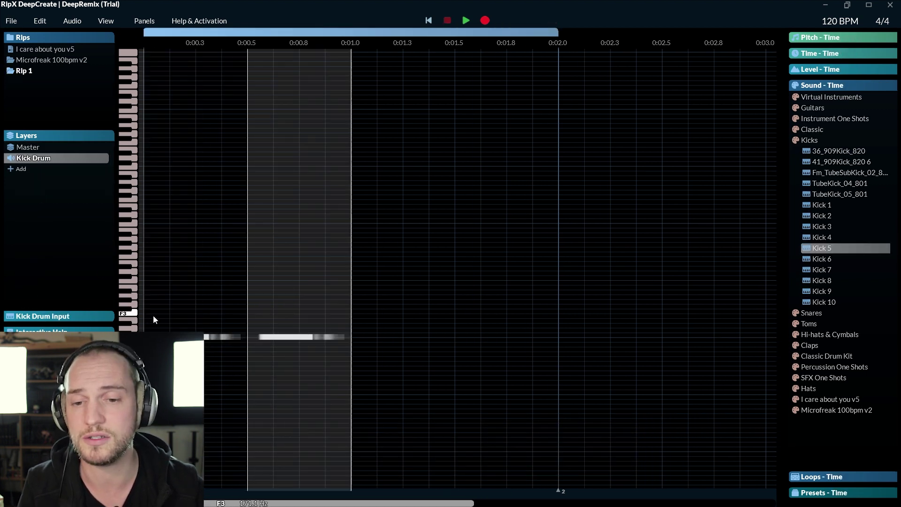
key(space)
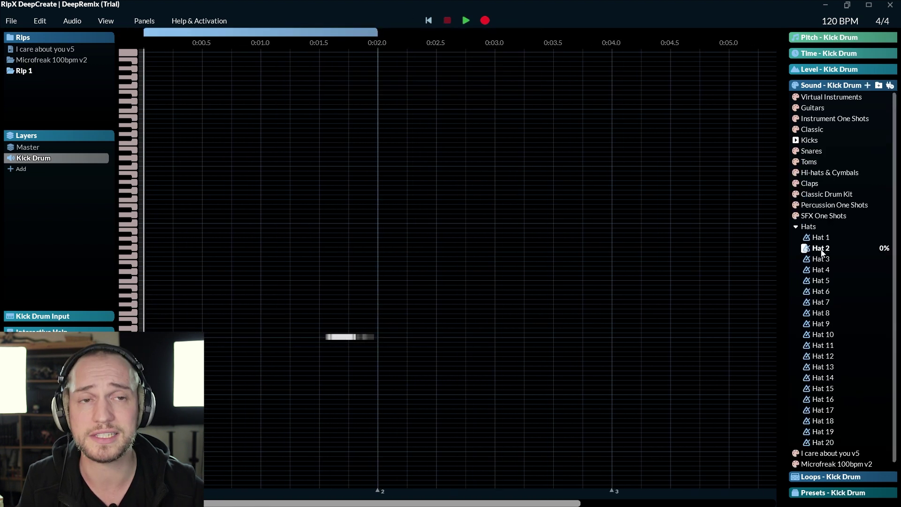
- Add Hat 2 as a new layer and fill the two-second loop with repeated duplicates of its hi-hat note
click(821, 249)
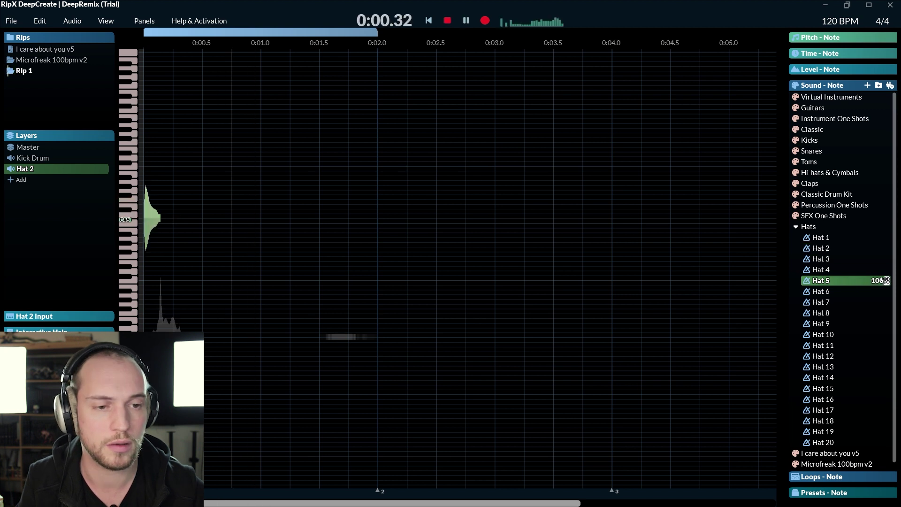
drag(170, 217, 146, 217)
key(ctrl+d)
key(ctrl+d)
key(ctrl+d)
key(ctrl+d)
key(ctrl+d)
key(ctrl+d)
key(ctrl+d)
key(ctrl+d)
key(ctrl+d)
key(ctrl+d)
key(ctrl+d)
key(ctrl+d)
key(ctrl+d)
key(ctrl+d)
key(ctrl+d)
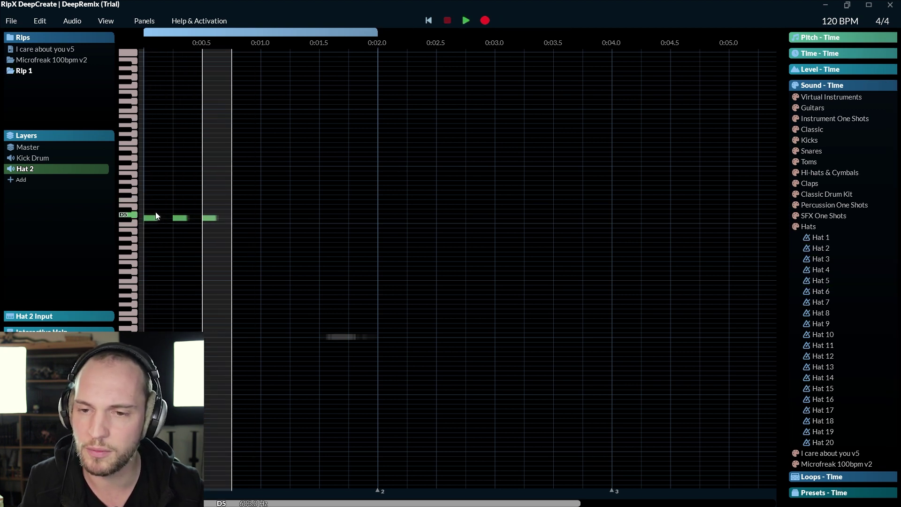
key(space)
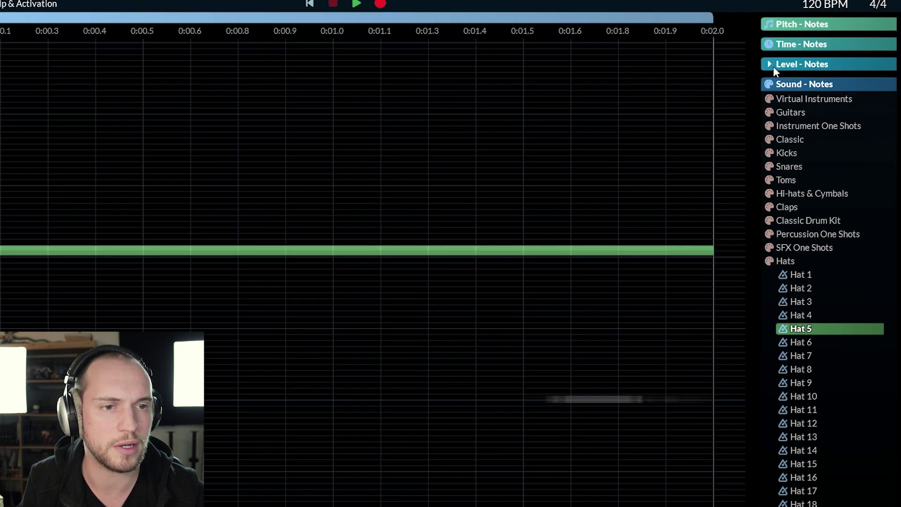
- Lower the level of all the hi-hat notes in the loop
click(772, 64)
click(721, 70)
drag(721, 70, 739, 71)
mouse_move(678, 63)
mouse_down()
mouse_move(664, 62)
mouse_move(677, 63)
mouse_up()
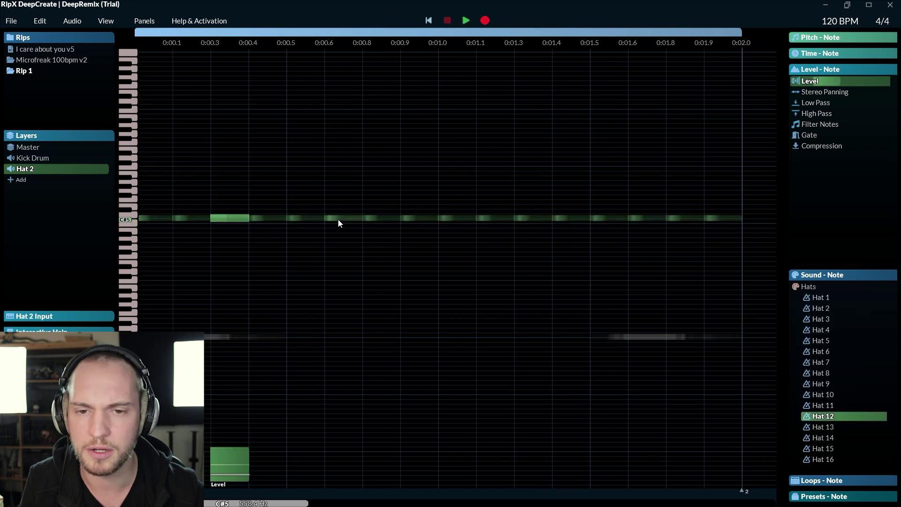
- Set the level of the four accent notes in the hi-hat pattern to -16 dB and listen to the loop
ctrl+click(338, 218)
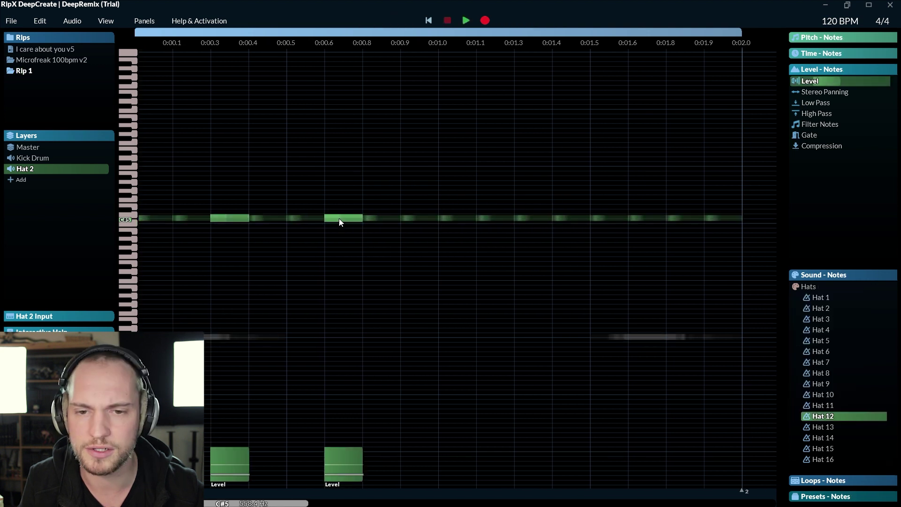
ctrl+click(499, 218)
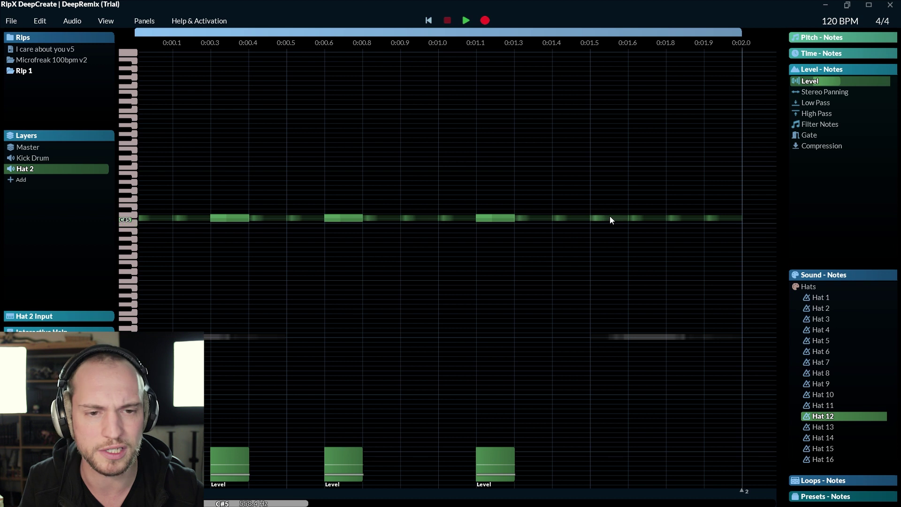
mouse_move(816, 83)
drag(652, 63, 681, 65)
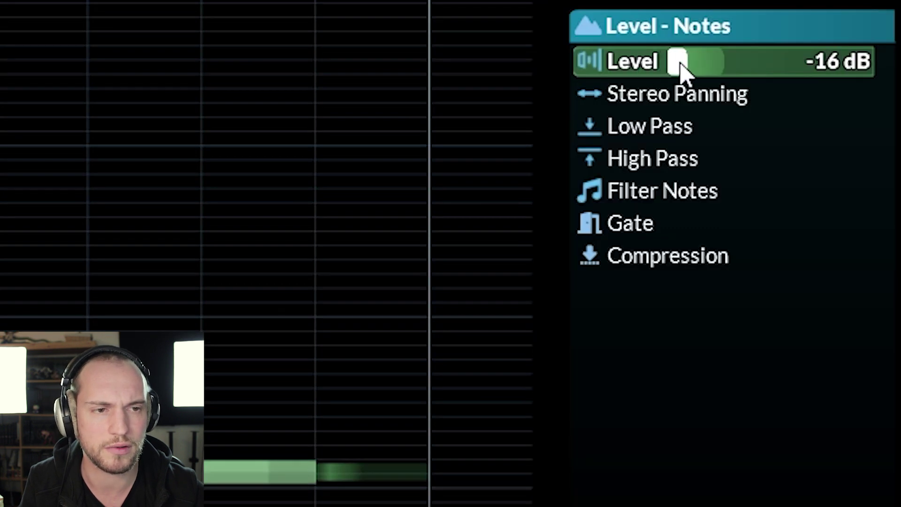
key(space)
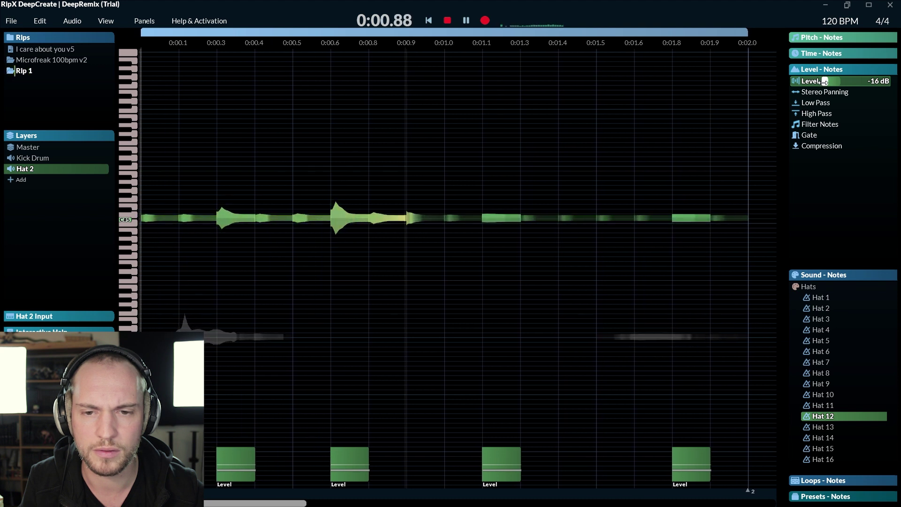
key(space)
- Apply a High Pass filter to all the hi-hat notes and adjust its cutoff frequency
drag(156, 201, 727, 241)
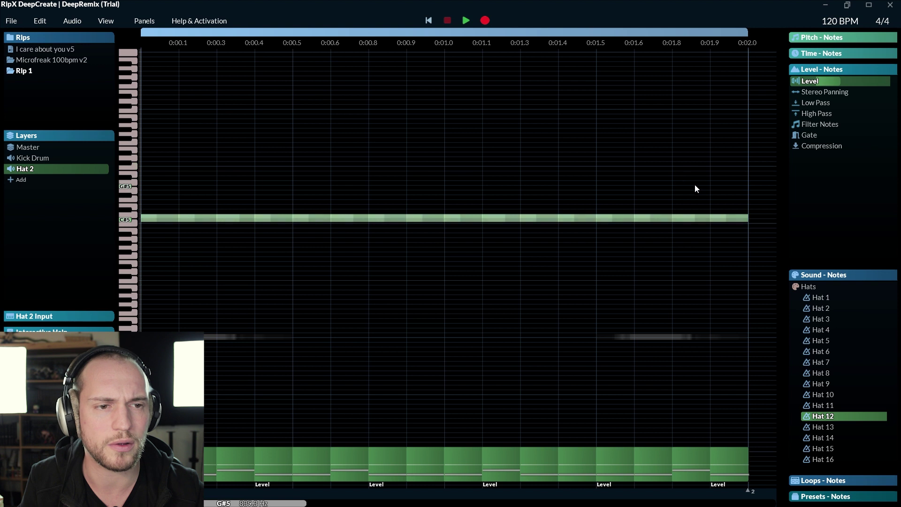
drag(800, 113, 822, 113)
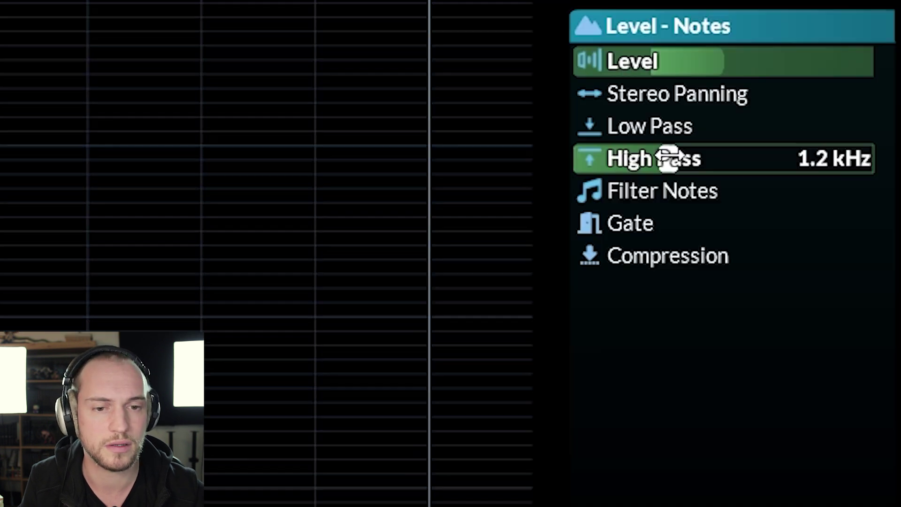
drag(773, 159, 749, 159)
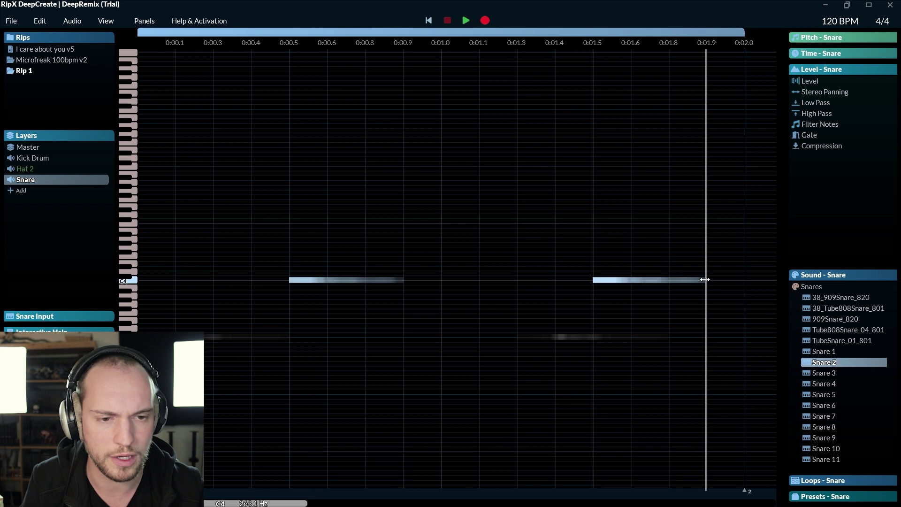
- Shorten the second Snare note and audition Snare 7 and Snare 6 as its sound during playback
drag(704, 279, 679, 279)
key(space)
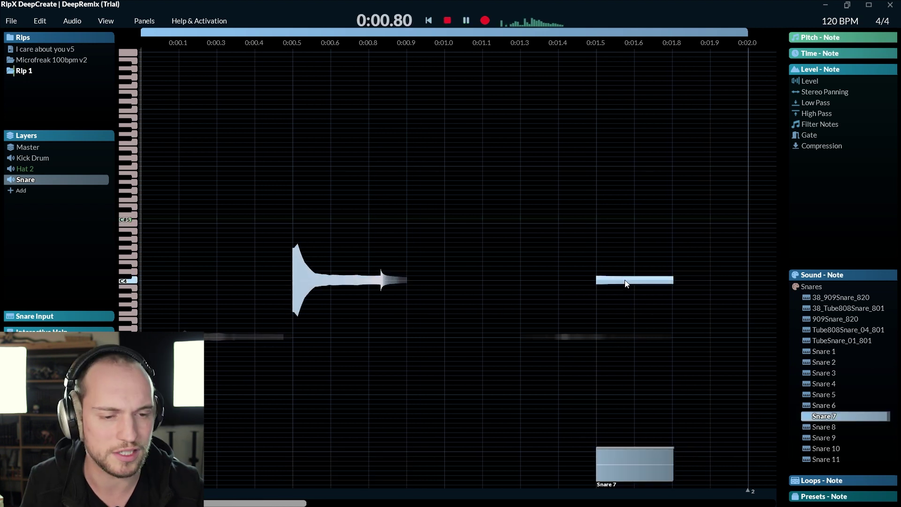
drag(846, 406, 867, 405)
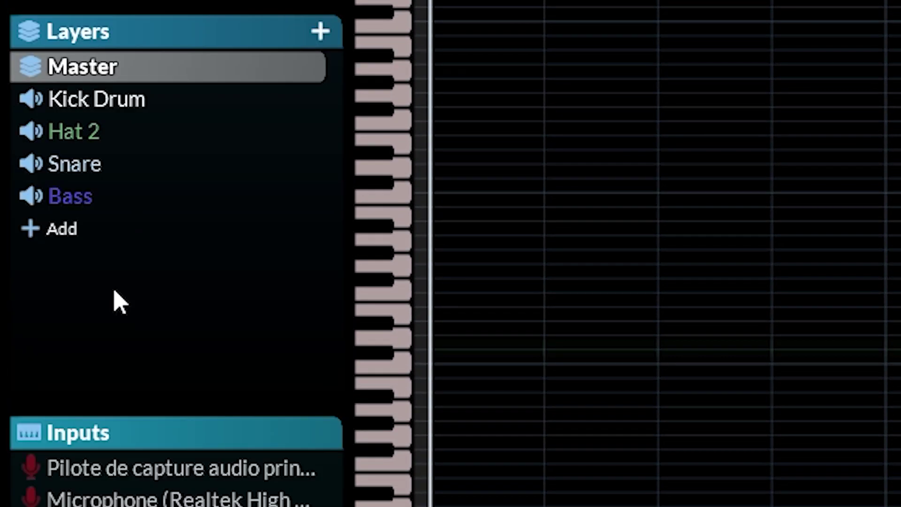
- Record a bass take into the Bass layer from the Analogue 1 + 2 Focusrite input
click(128, 195)
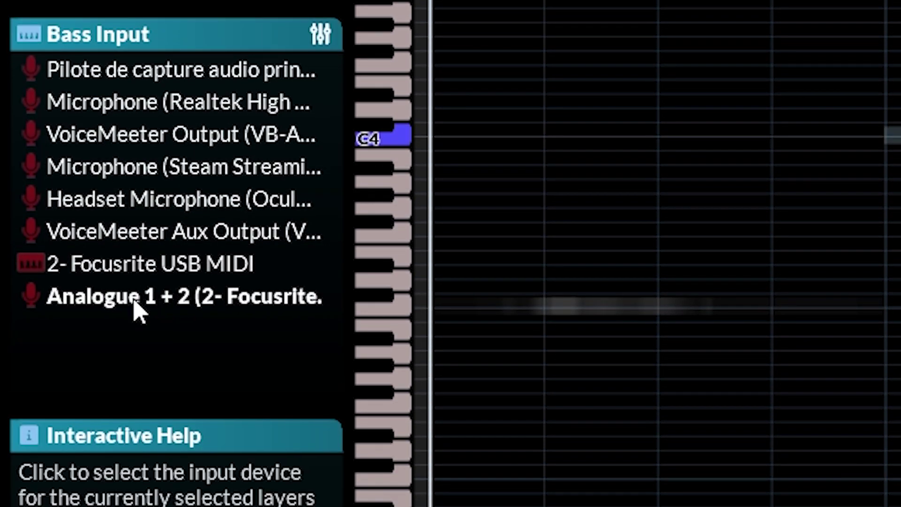
click(137, 305)
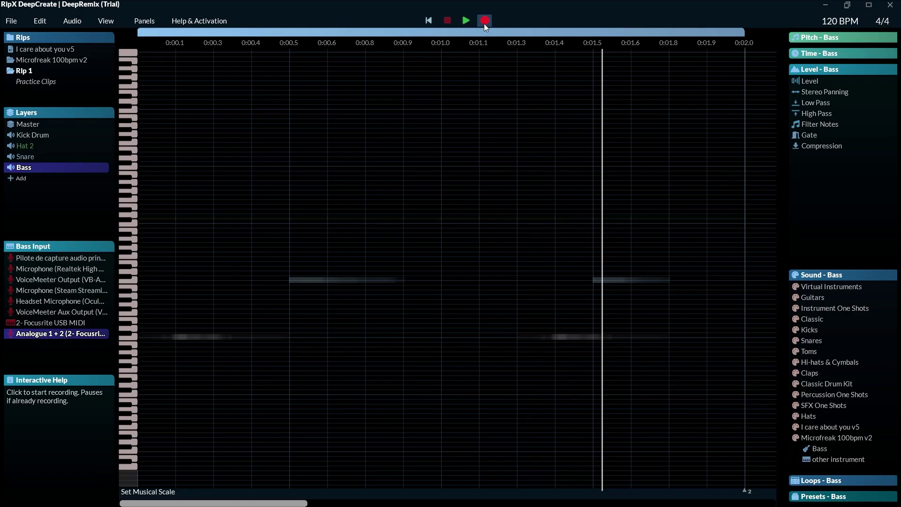
click(483, 22)
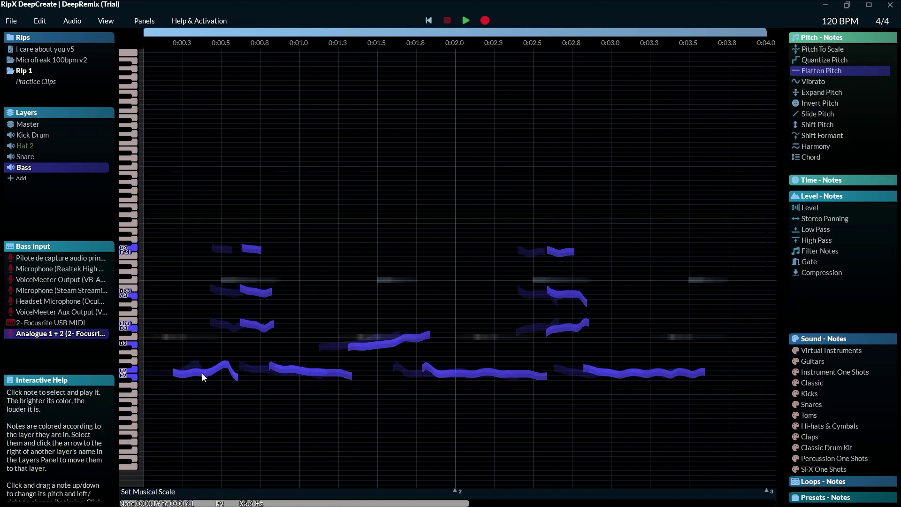
- Flatten the pitch across the recorded Bass layer, and set Flatten Pitch to 40% on the note starting at about 1.5 seconds
scroll(217, 372, up, 3)
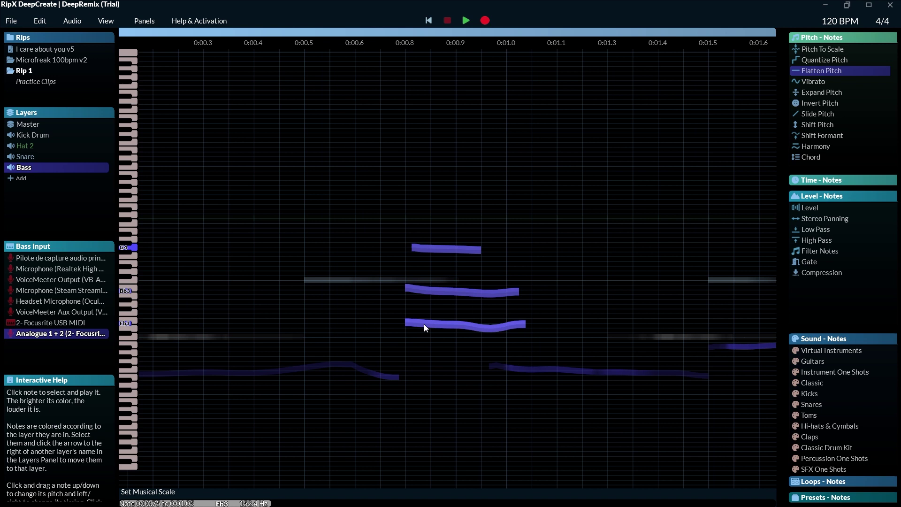
key(space)
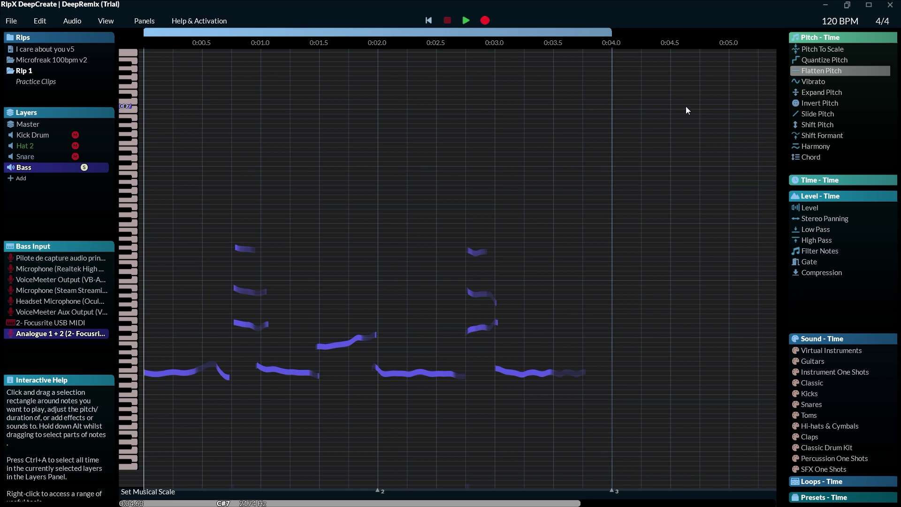
mouse_move(829, 71)
mouse_down()
mouse_move(819, 71)
mouse_move(882, 73)
mouse_move(835, 75)
mouse_up()
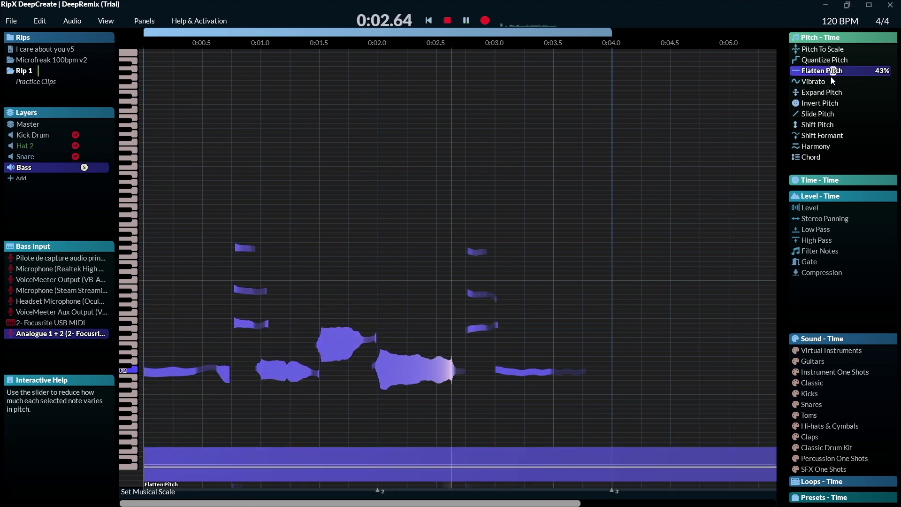
click(344, 342)
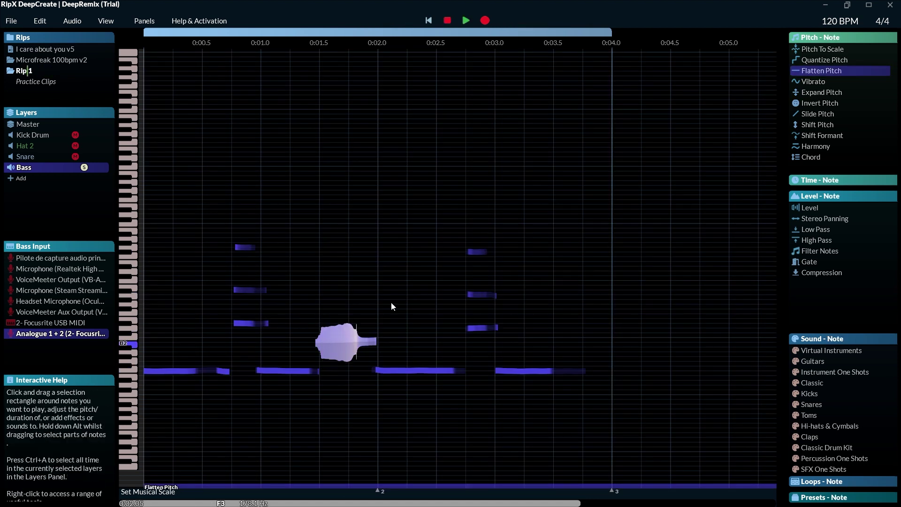
click(833, 71)
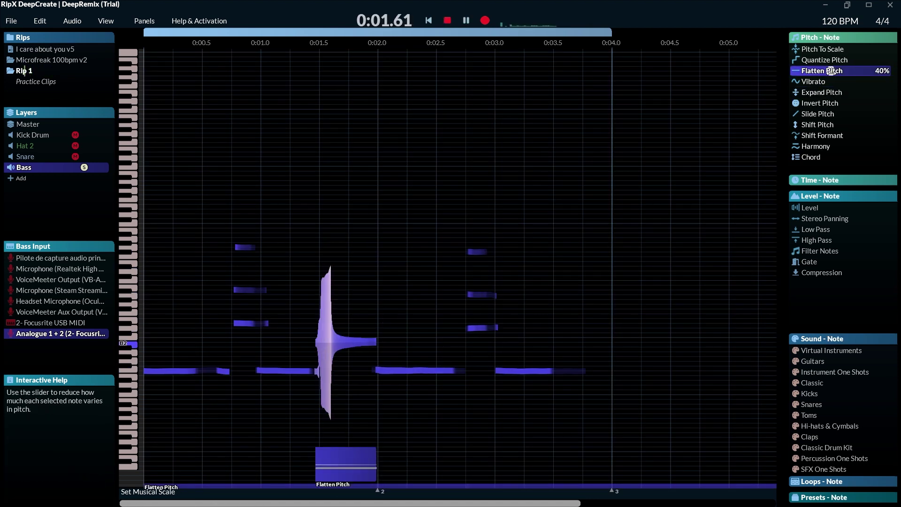
- Set Flatten Pitch to 14% on the bass note starting at about 1.5 seconds and deselect it
drag(833, 71, 805, 71)
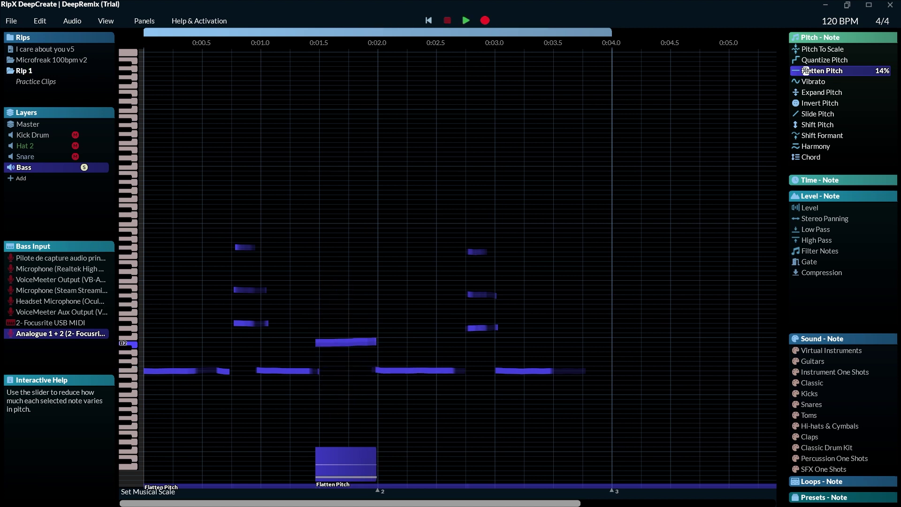
click(507, 190)
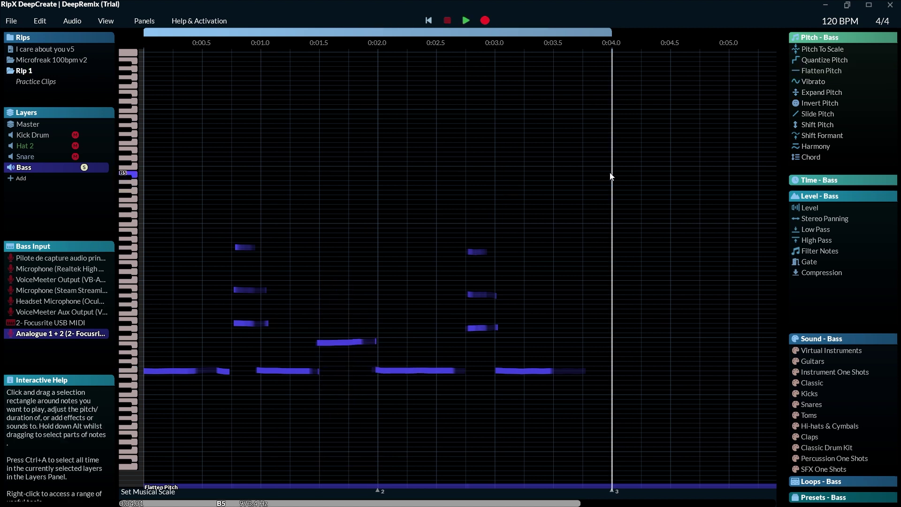
- Select all the Bass notes, adjust their Flatten Pitch, and set Quantize Pitch to 28%
drag(609, 173, 105, 212)
click(305, 217)
drag(195, 211, 577, 413)
drag(831, 124, 833, 124)
drag(155, 235, 540, 408)
drag(863, 121, 857, 120)
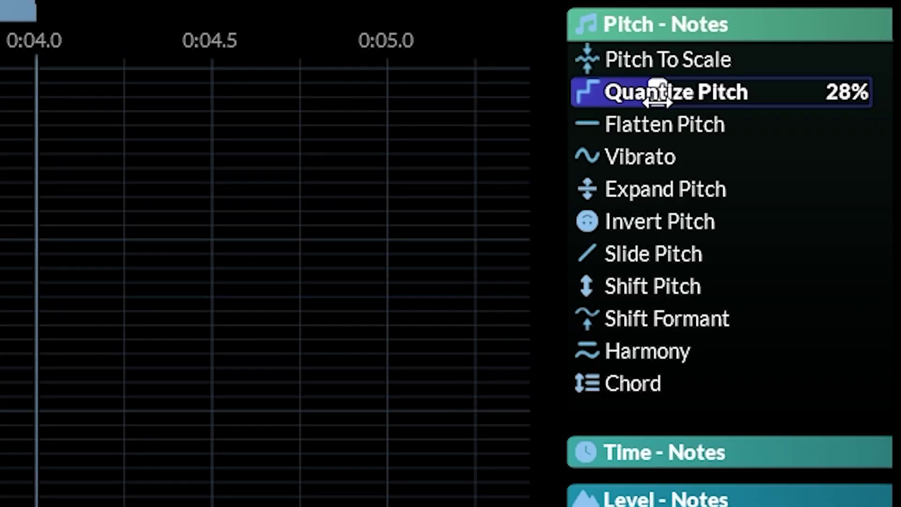
- Set Flatten Pitch to 100% on the bass note starting at about 1.5 seconds and play the loop
drag(821, 70, 822, 71)
drag(745, 126, 822, 124)
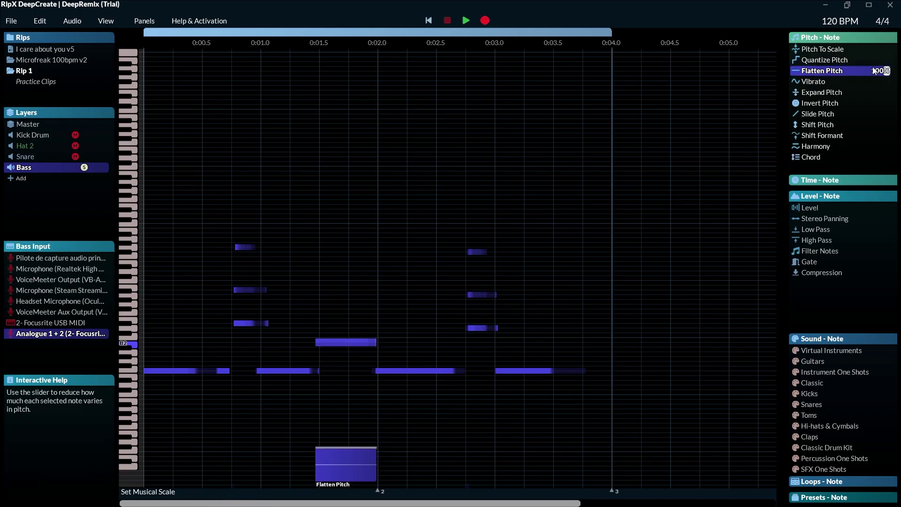
key(space)
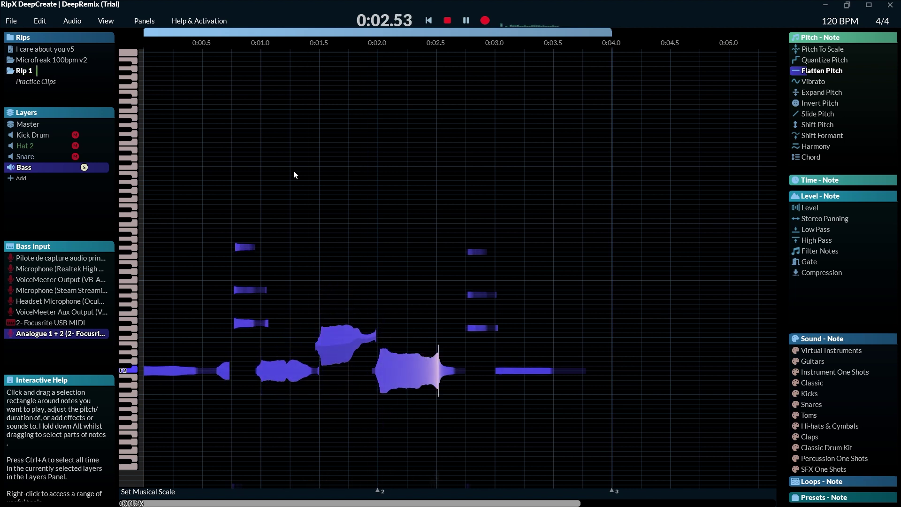
- Apply Quantize Pitch across the whole Bass layer
click(193, 319)
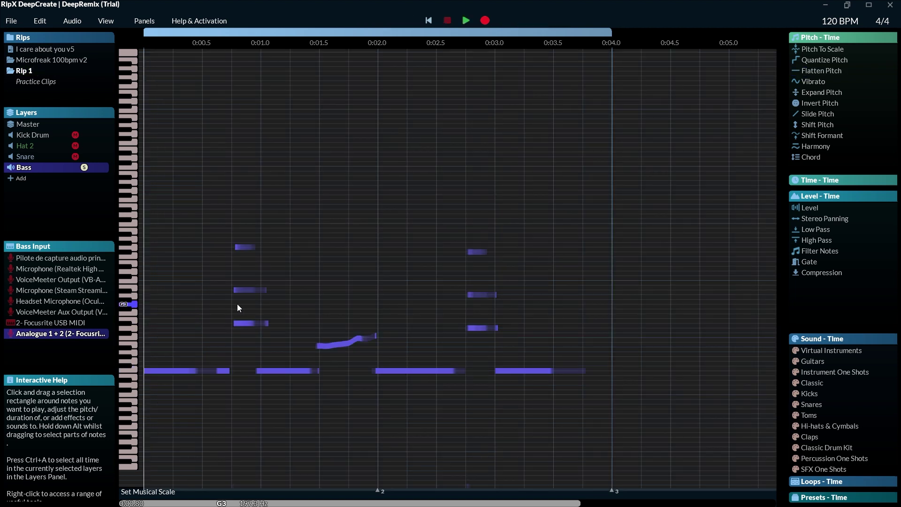
click(885, 59)
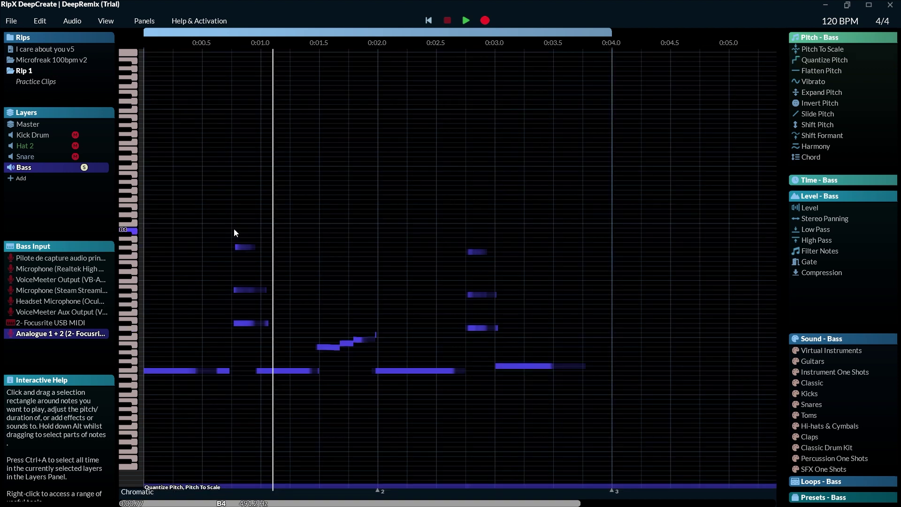
- Join each stack of three bass notes, at about 0.8 and 2.8 seconds, into a single note
drag(234, 229, 257, 327)
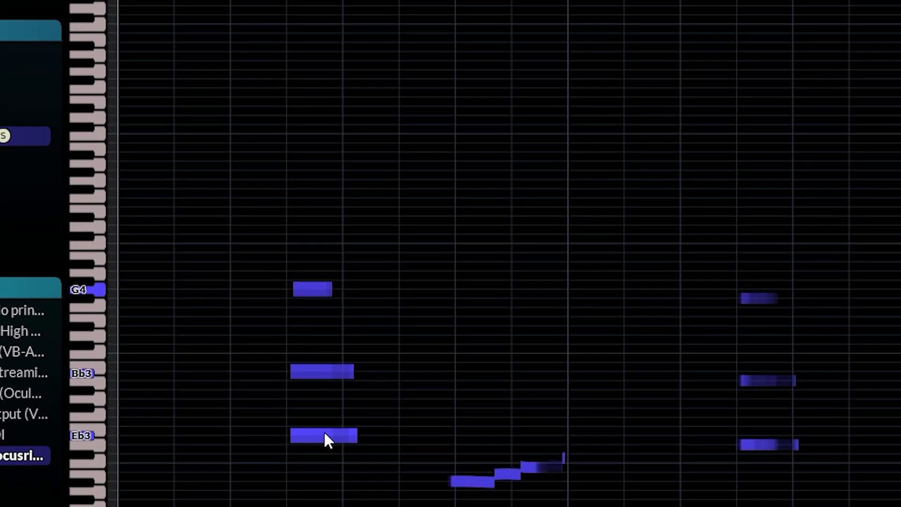
right_click(328, 438)
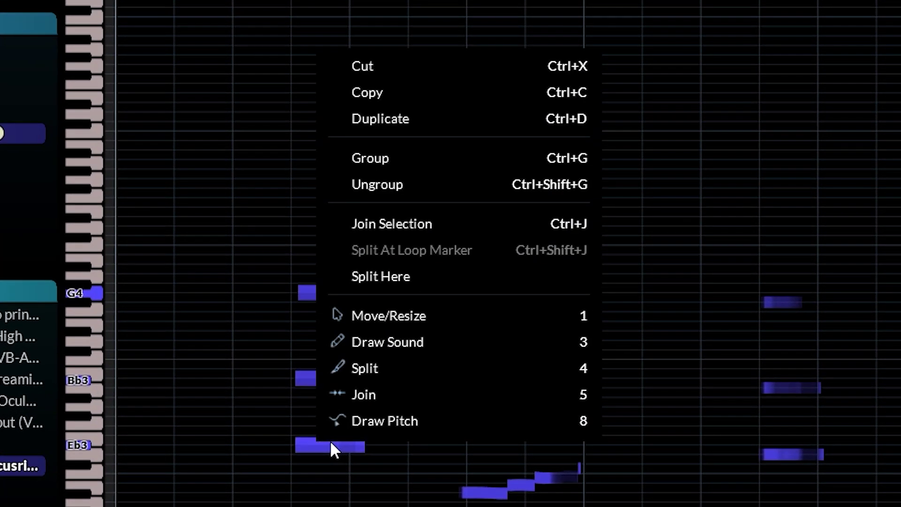
click(377, 230)
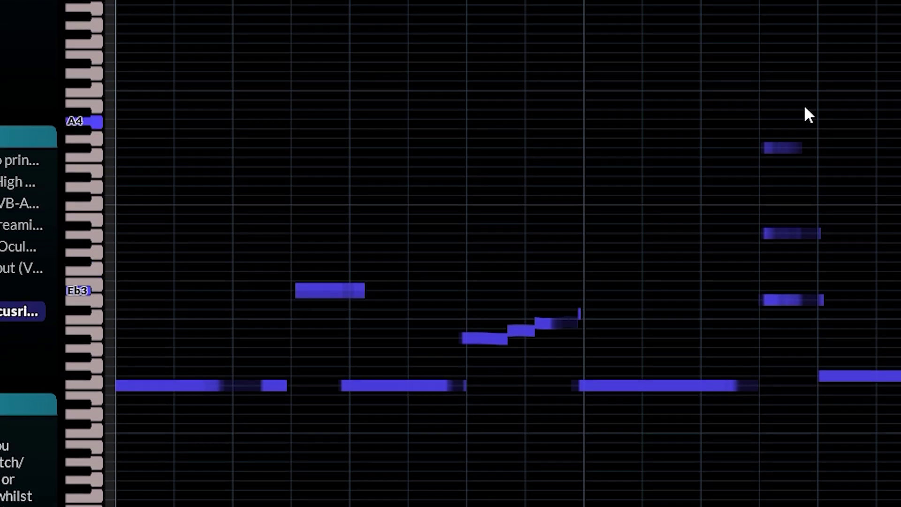
drag(803, 106, 760, 283)
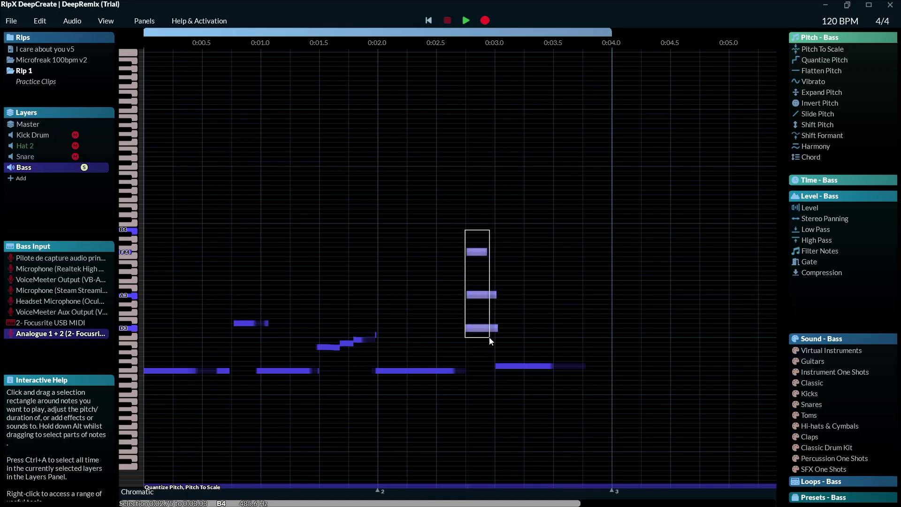
right_click(483, 328)
click(516, 223)
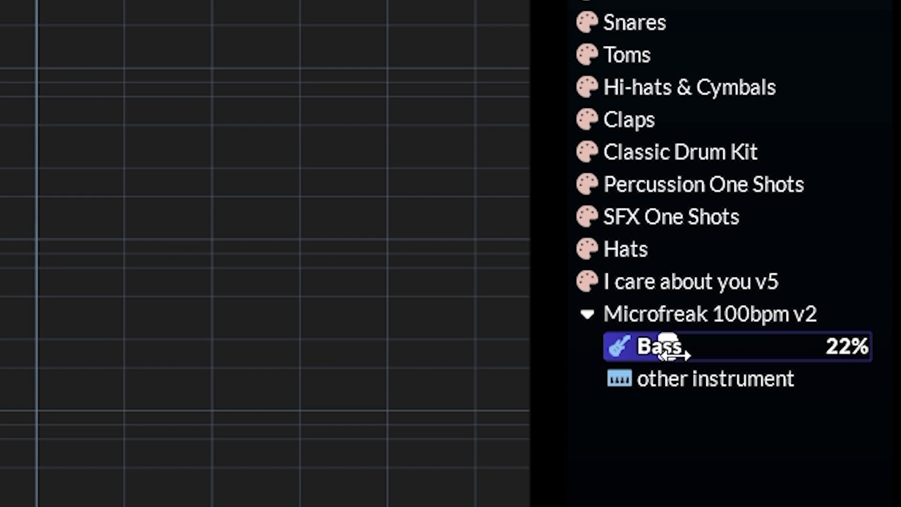
- Replace the Bass layer's sound with the Bass from Microfreak 100bpm v2 and expand the I care about you v5 sounds
drag(820, 381, 877, 381)
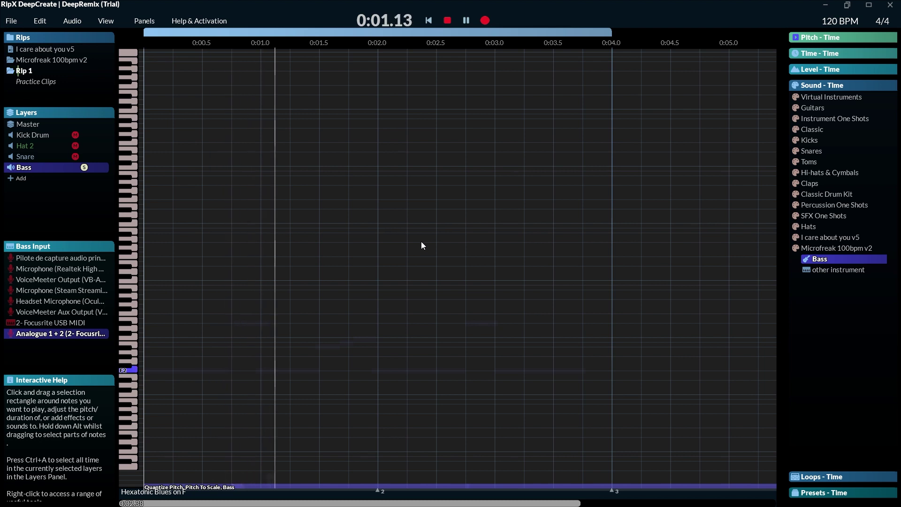
click(805, 238)
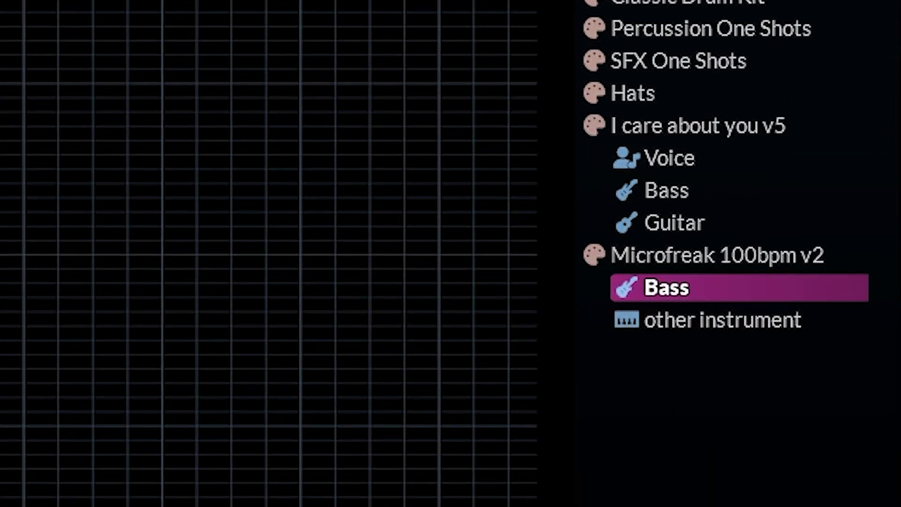
- Select the notes and blend in the Guitar sound at 41% and the Bass sound from I care about you v5
click(46, 49)
drag(147, 65, 720, 340)
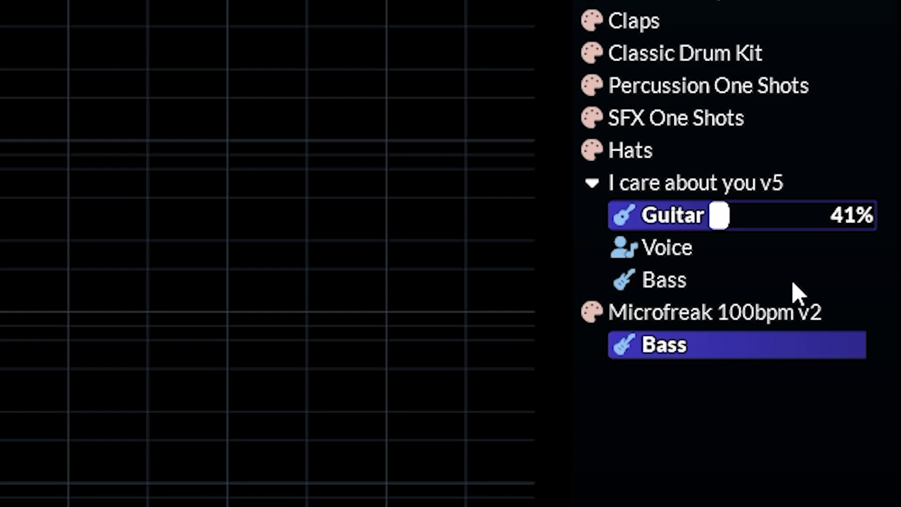
click(866, 270)
drag(835, 279, 858, 280)
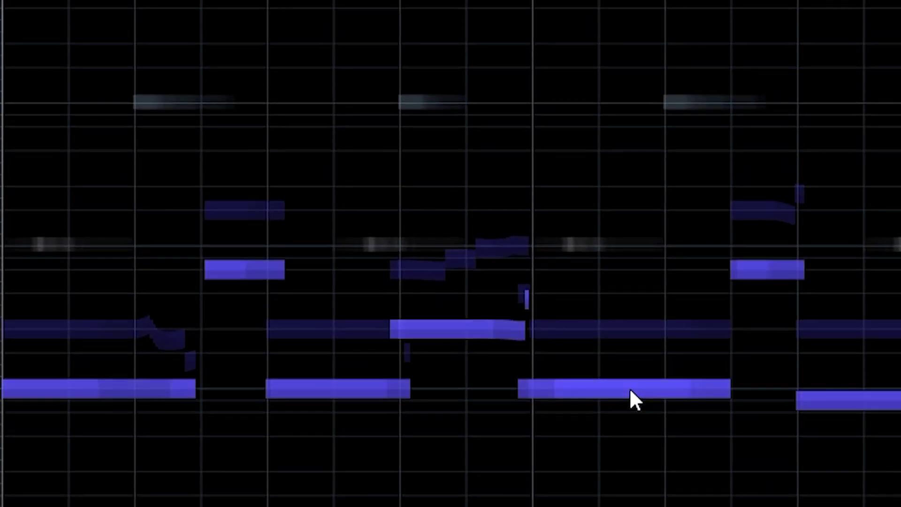
- Move the bass note starting at about 2 seconds up in pitch
drag(630, 390, 629, 238)
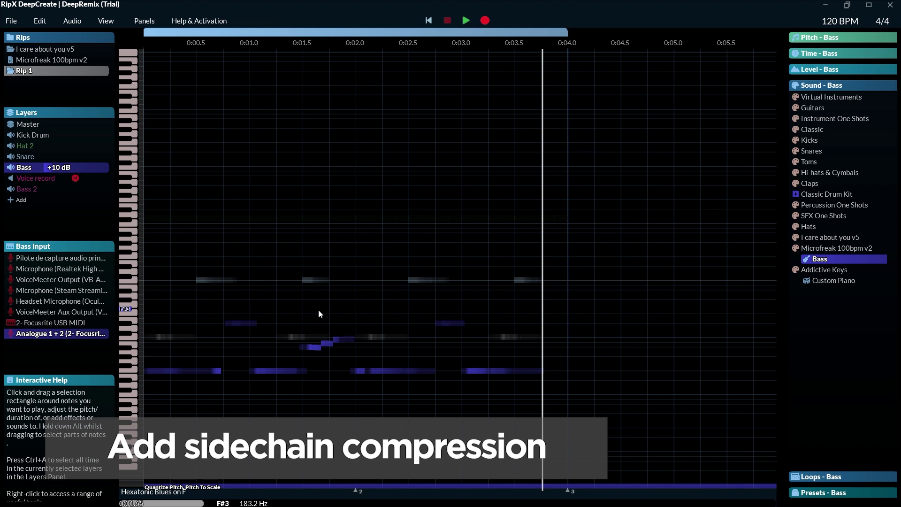
- Select the Bass notes, set Compression on them to -54 dB, and adjust its strength alongside the Kick Drum layer
drag(178, 309, 530, 403)
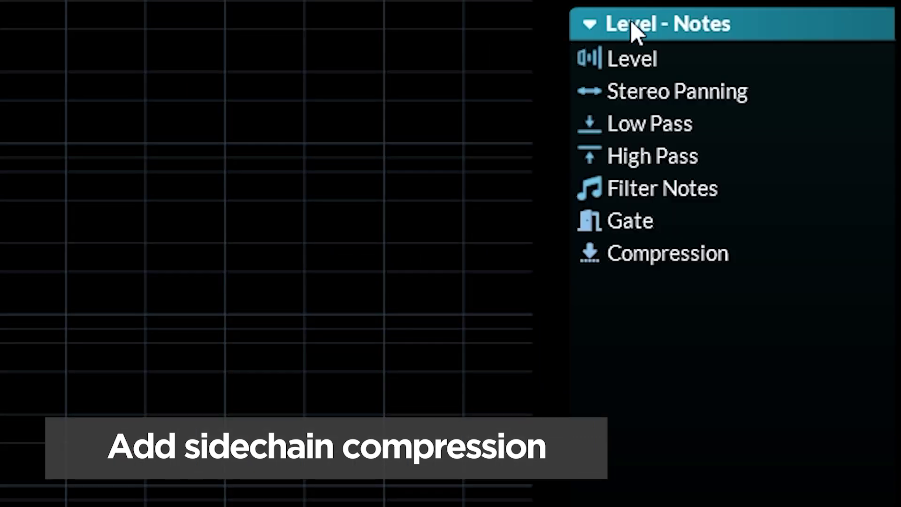
drag(675, 253, 702, 256)
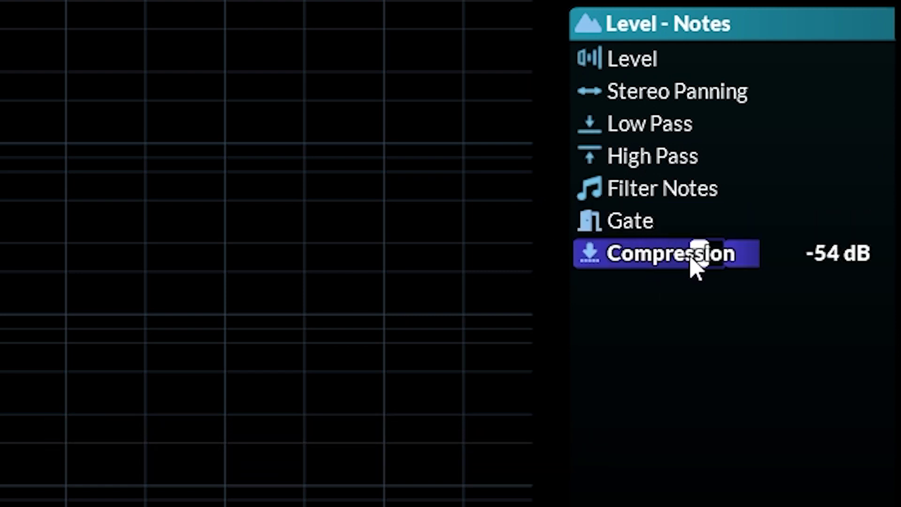
drag(693, 255, 765, 256)
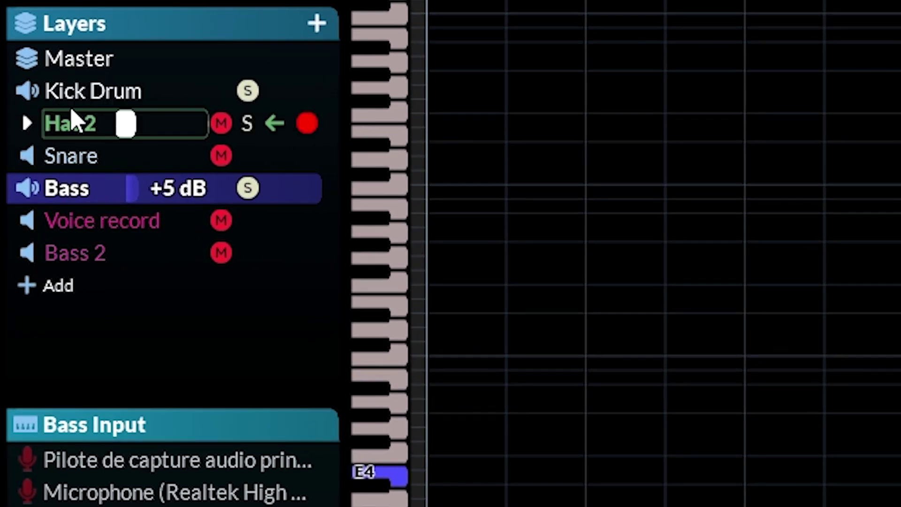
drag(31, 94, 314, 393)
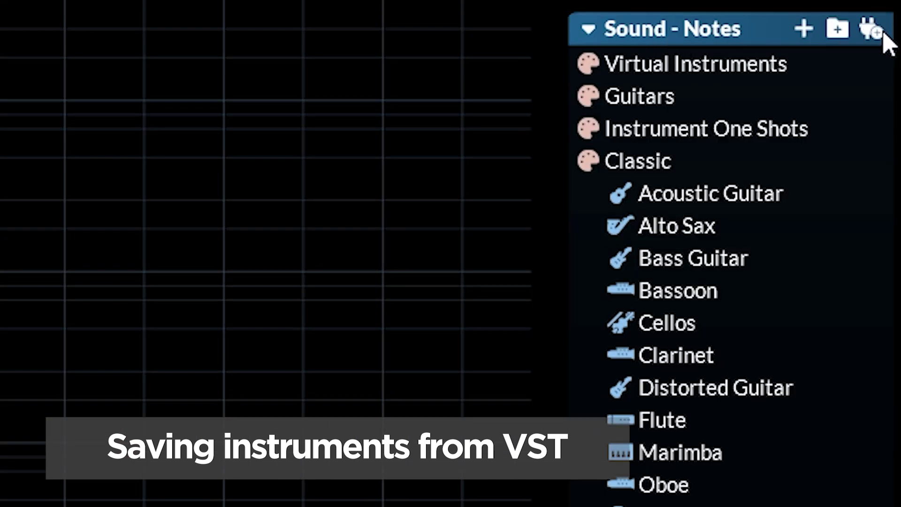
- Browse the Addictive Keys piano presets and import the VST instrument under the name Custom Piano
click(881, 32)
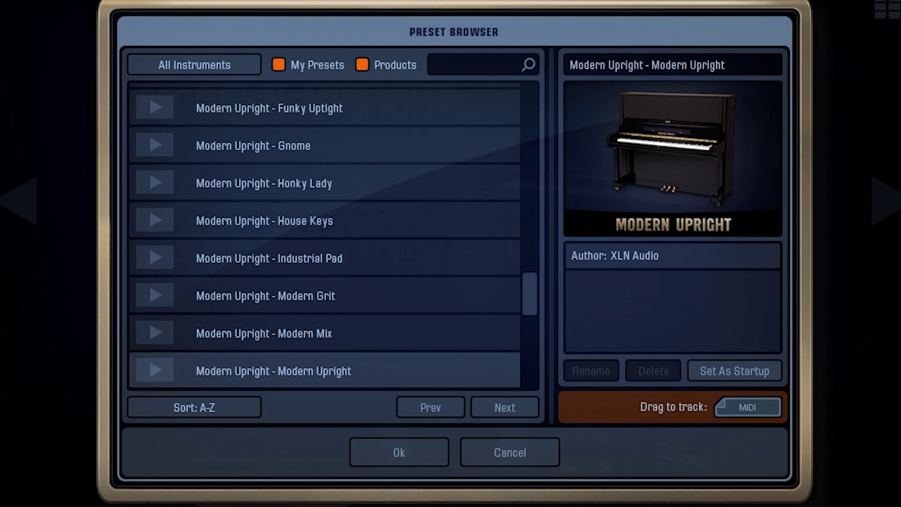
scroll(311, 163, down, 2)
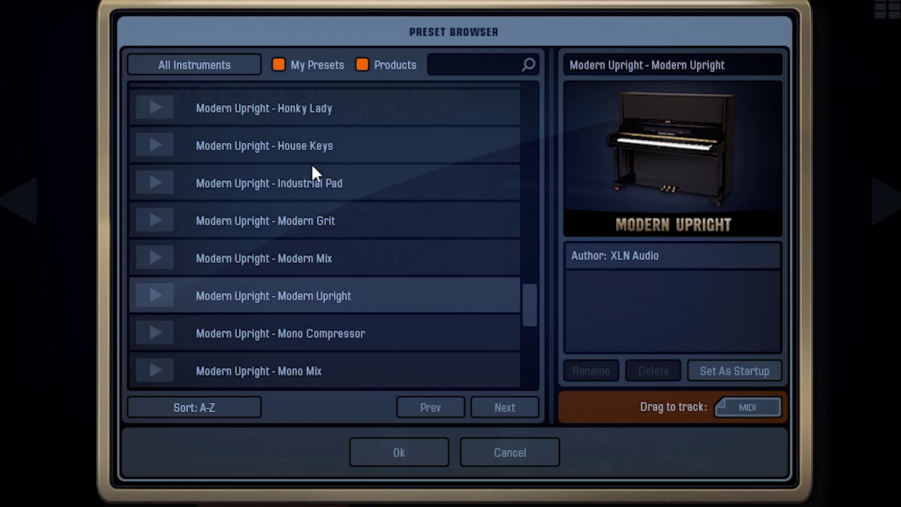
scroll(333, 171, down, 5)
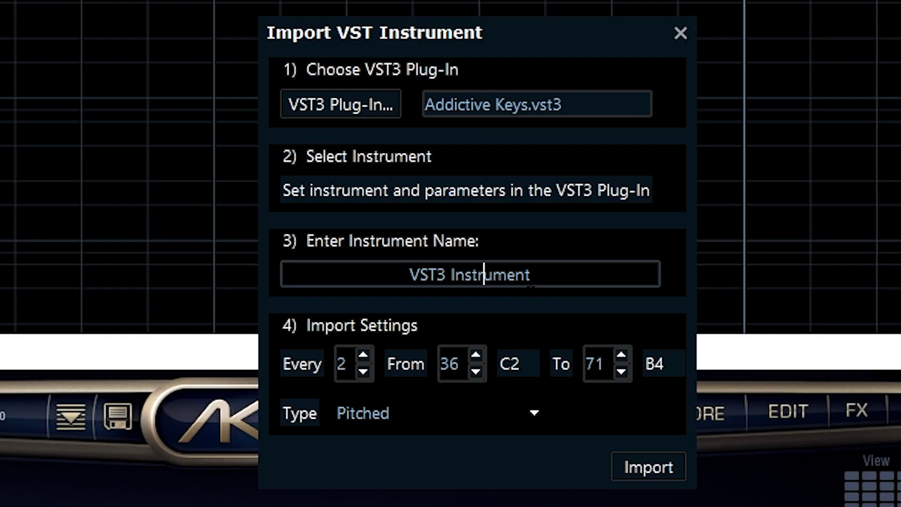
drag(532, 274, 409, 275)
text(Piano)
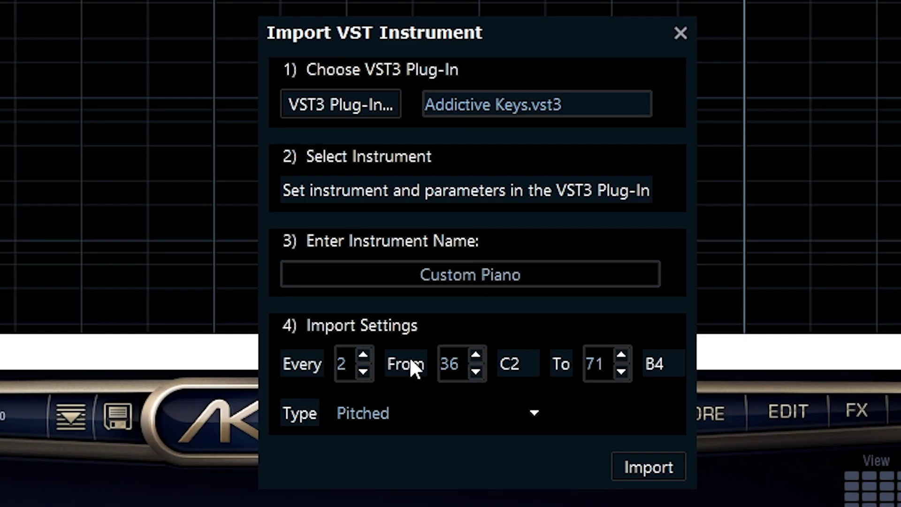
click(637, 464)
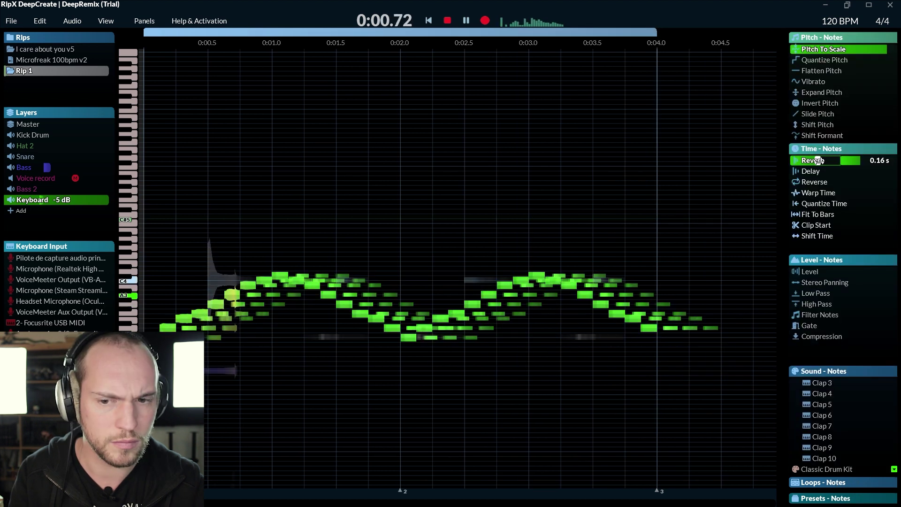
- Increase the Reverb and apply Pitch To Scale on all the Keyboard notes, auditioning them during playback
drag(818, 160, 875, 160)
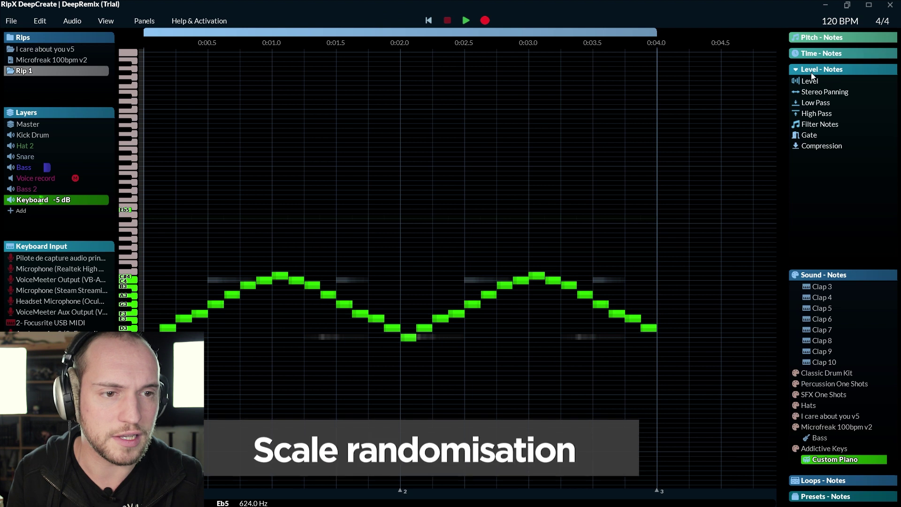
click(821, 37)
drag(820, 49, 854, 53)
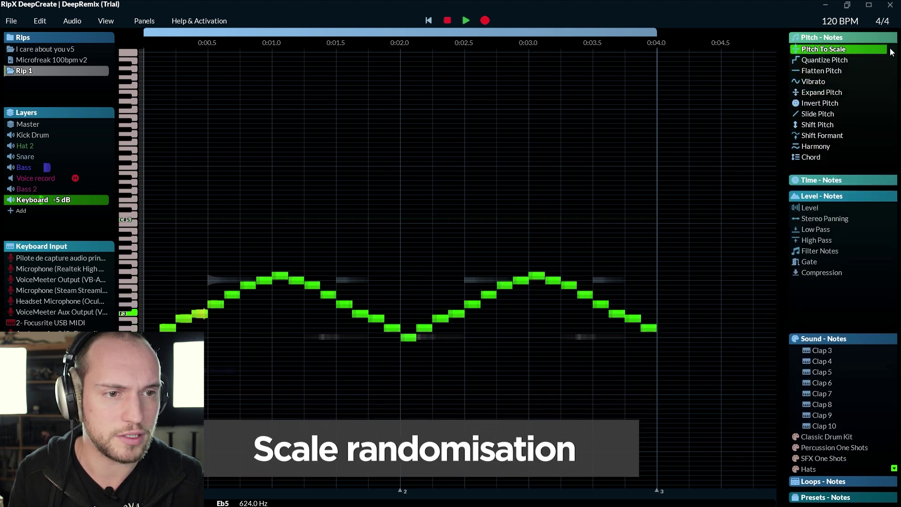
key(space)
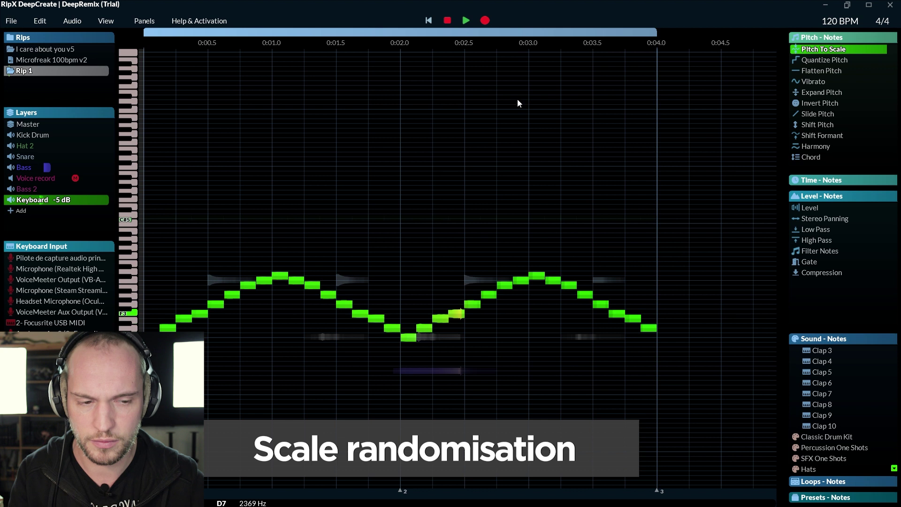
- Set the musical scale of the first section to Hexatonic Blues on F
click(47, 168)
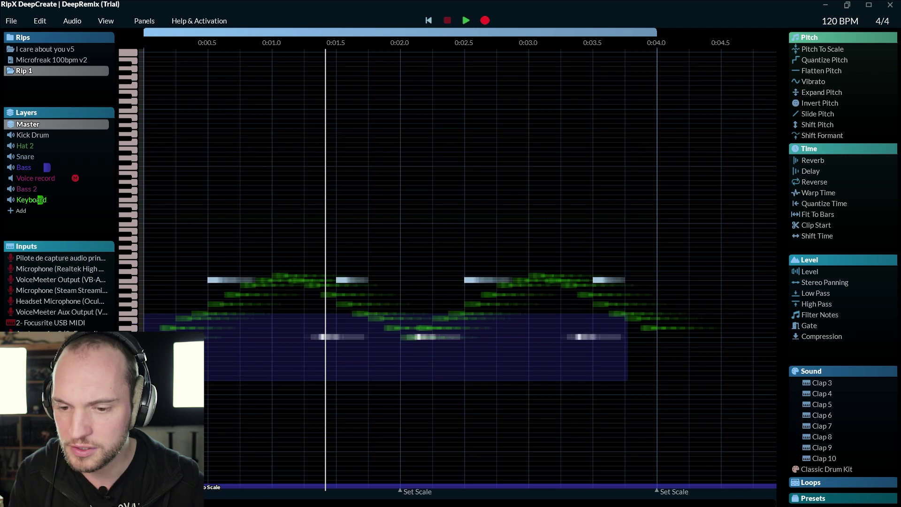
click(188, 486)
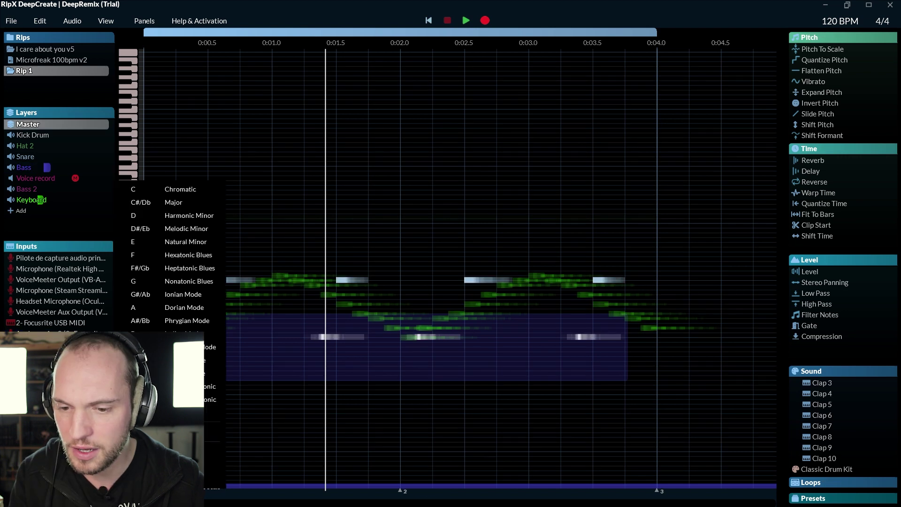
click(185, 257)
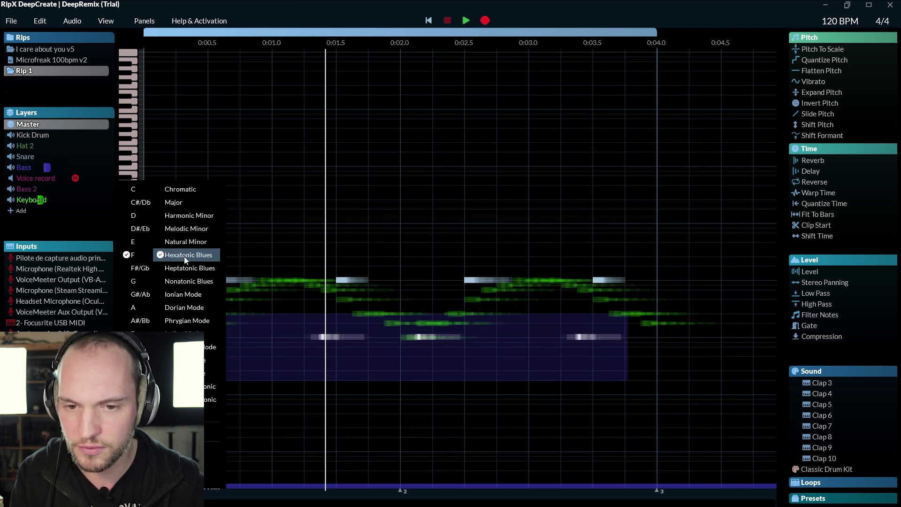
- Set the Keyboard layer's level to -8 dB, deselect its notes, and select the Master layer
click(31, 200)
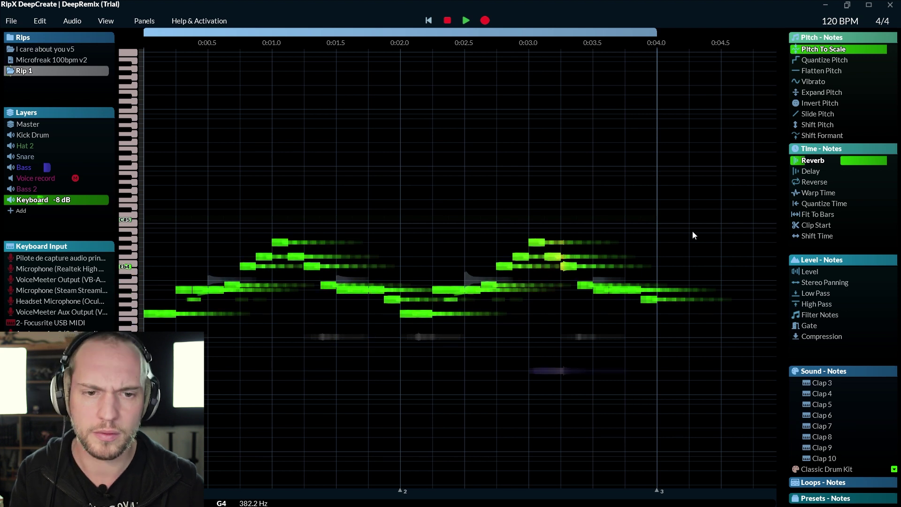
click(666, 195)
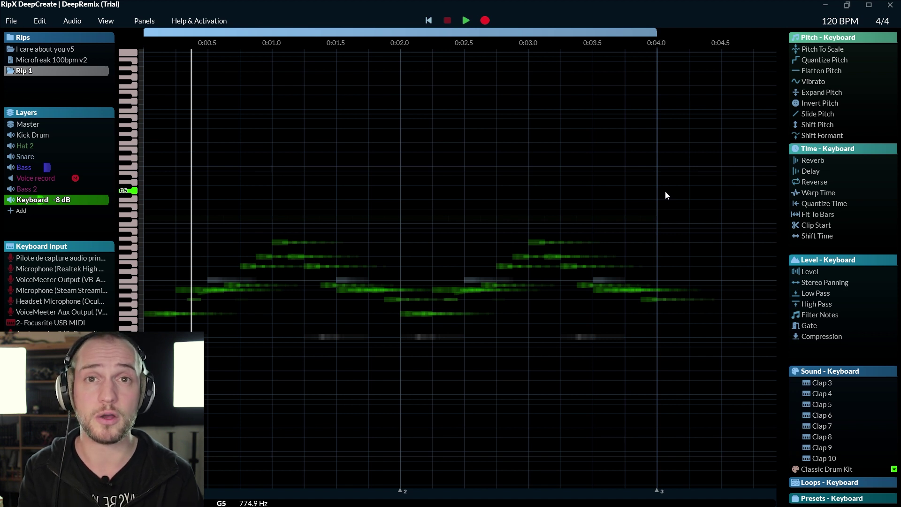
click(62, 124)
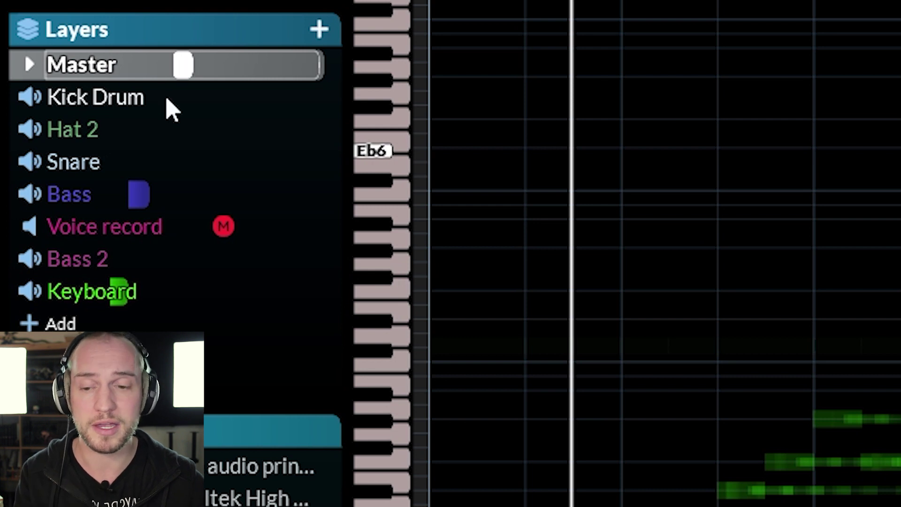
- Randomize the musical scale of the first section and play the loop to audition it
click(454, 506)
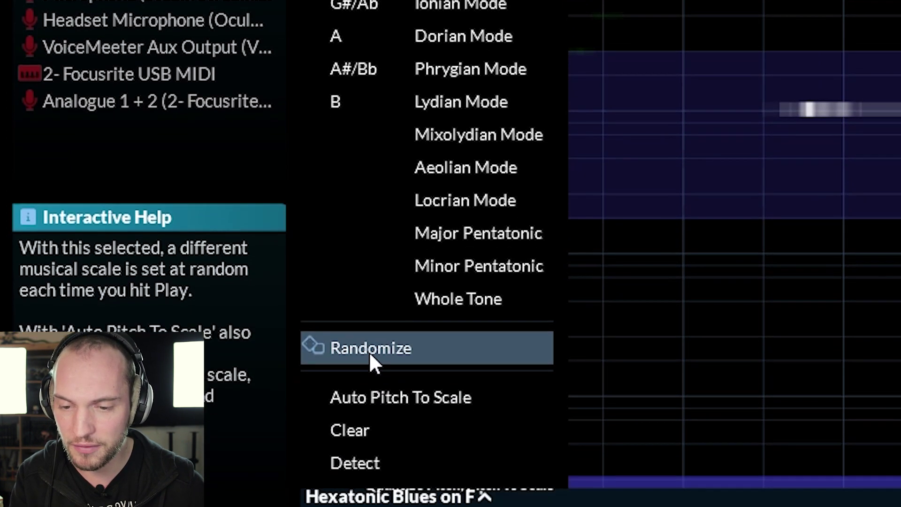
click(370, 345)
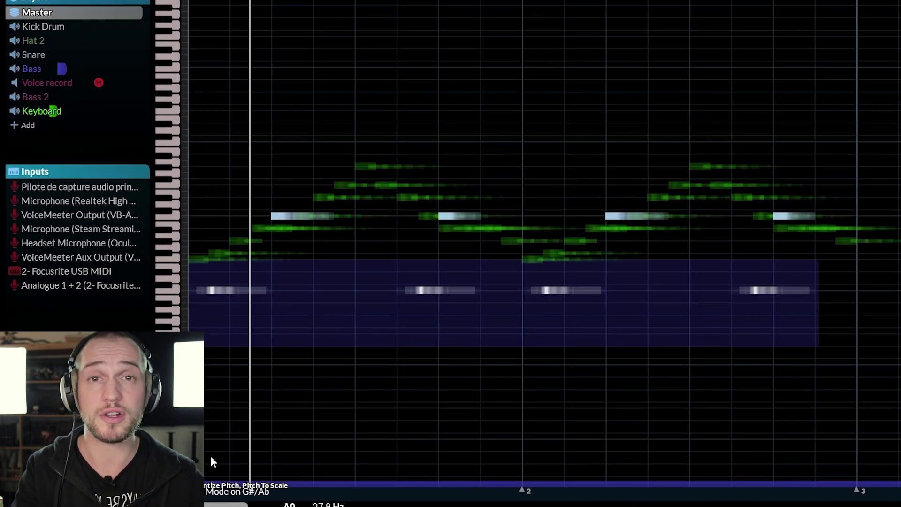
key(space)
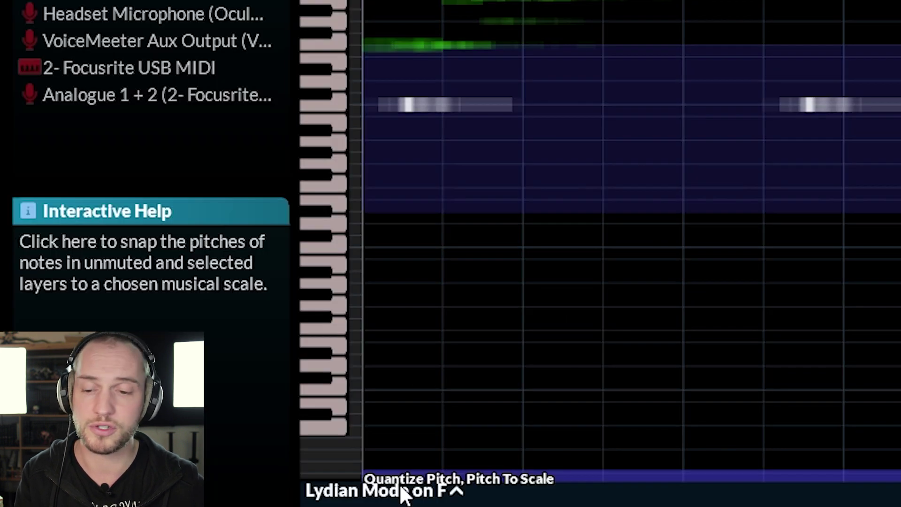
- Set the musical scale of the first section to Hexatonic Blues on F during playback
click(160, 491)
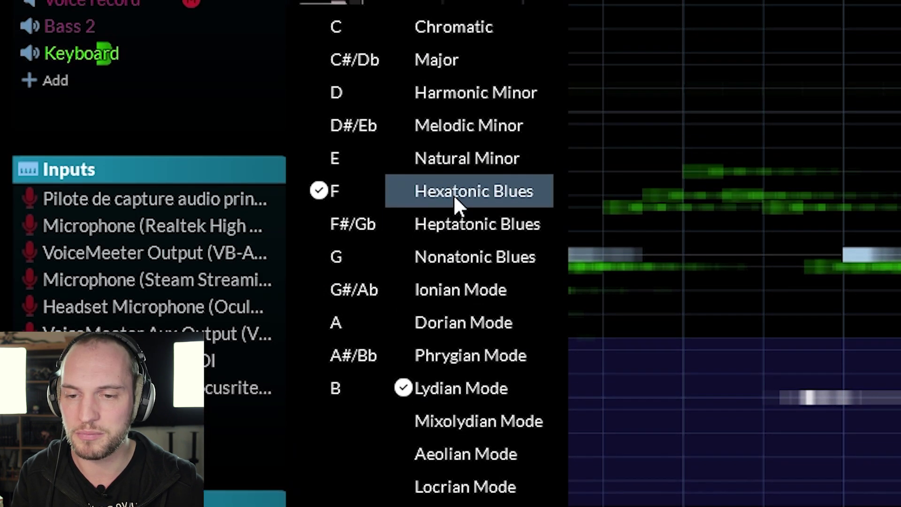
click(463, 441)
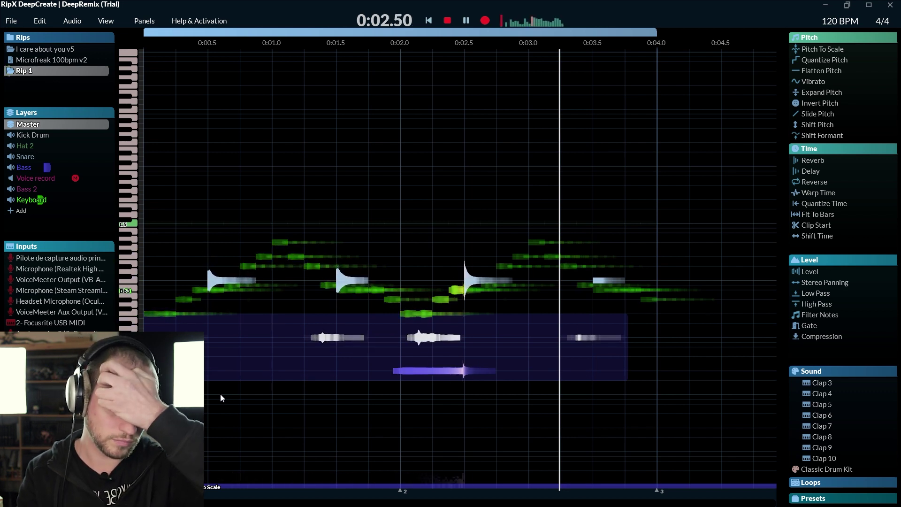
click(162, 488)
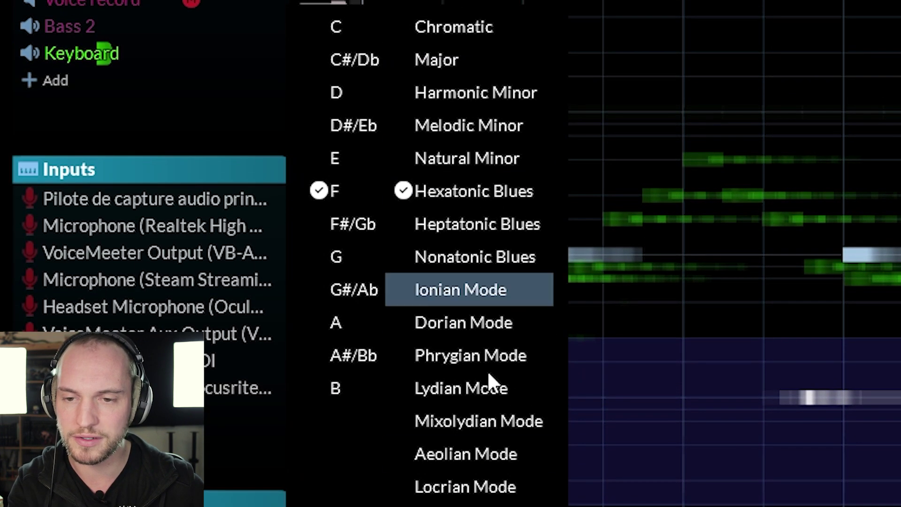
click(343, 329)
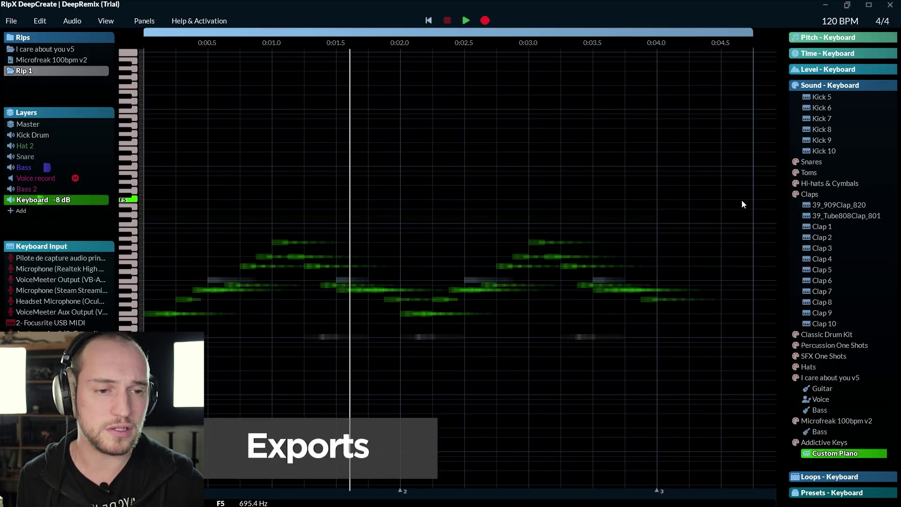
- Open the export settings for Rip 1 and go over the options for the files to create
click(708, 204)
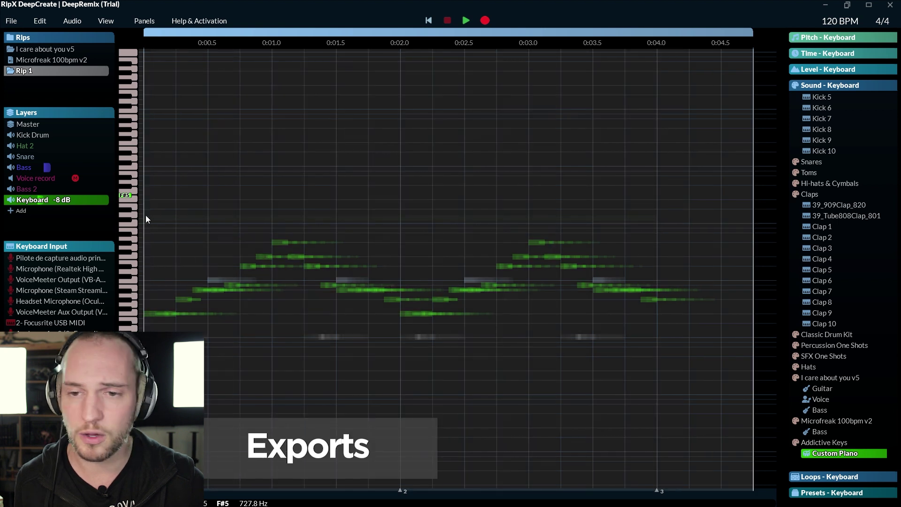
click(11, 22)
click(26, 103)
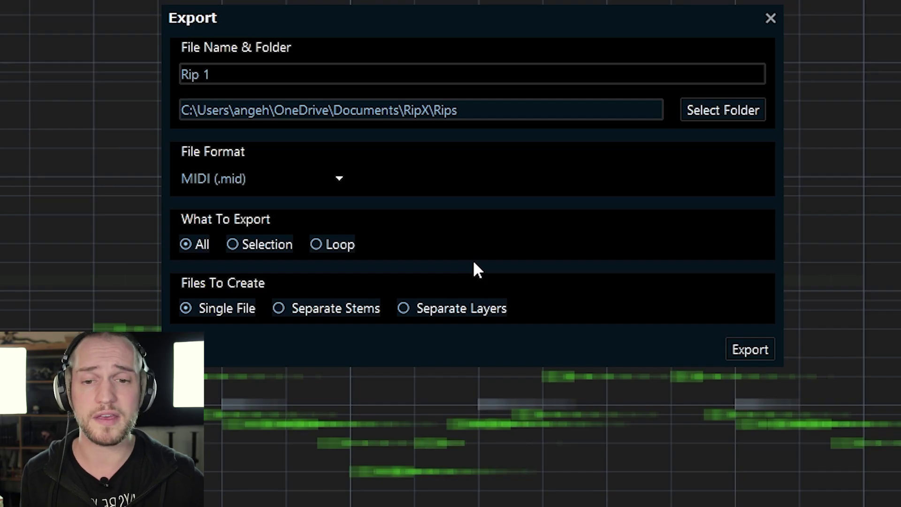
click(295, 307)
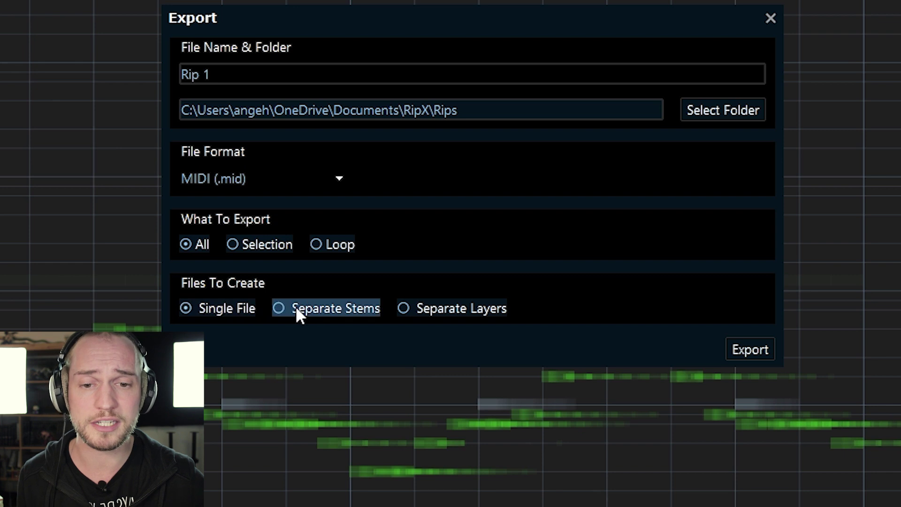